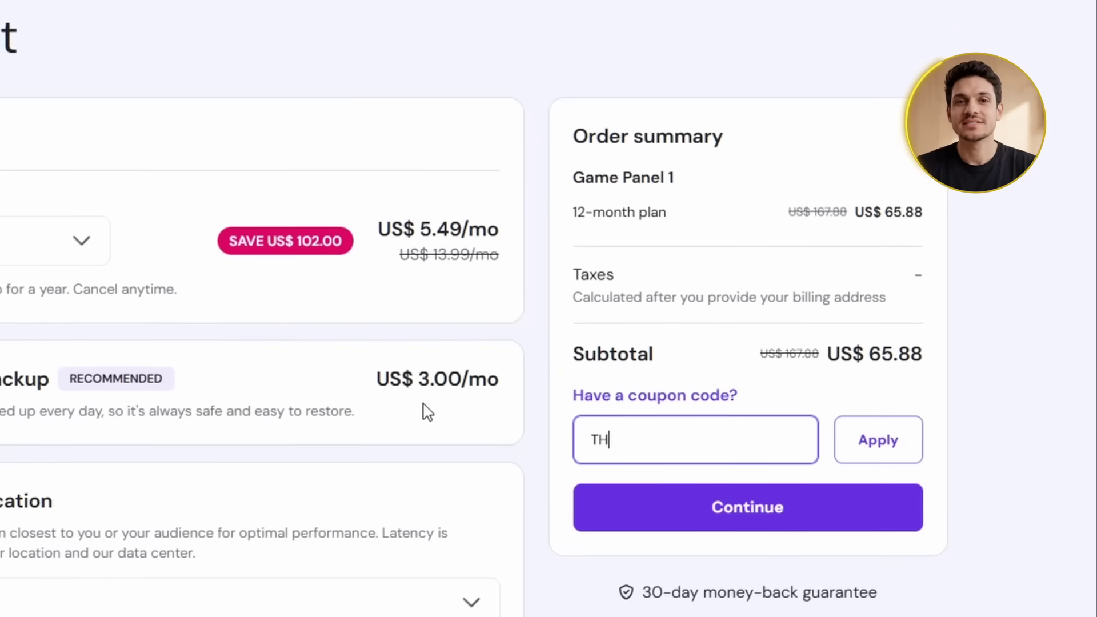
Enter coupon code THOMAS10 in the cart and apply it for 10% off
text(0)
click(878, 440)
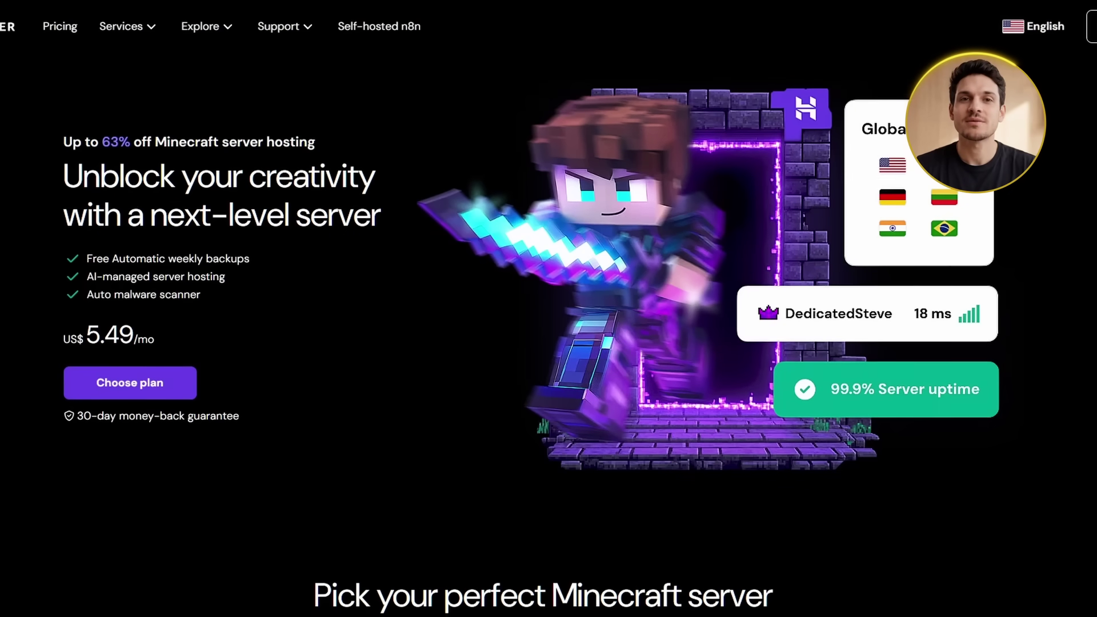
Scroll down to the Game Panel 1, 2, 4 and 8 plan cards (US$ 5.49–21.99/mo)
scroll(548, 337, down, 2)
scroll(530, 343, down, 3)
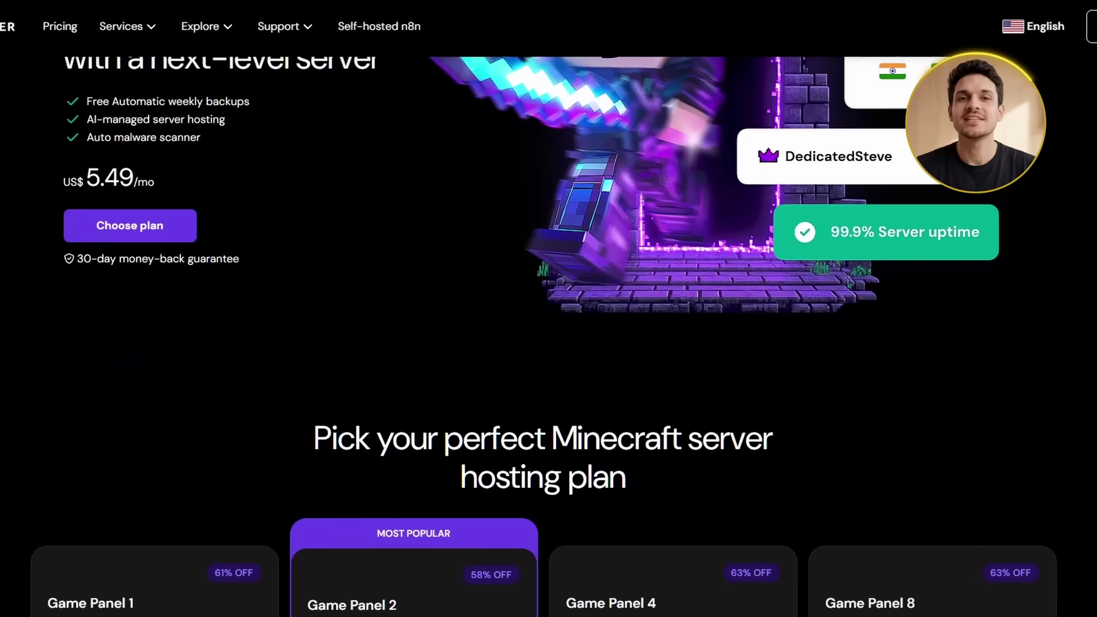
scroll(548, 337, down, 3)
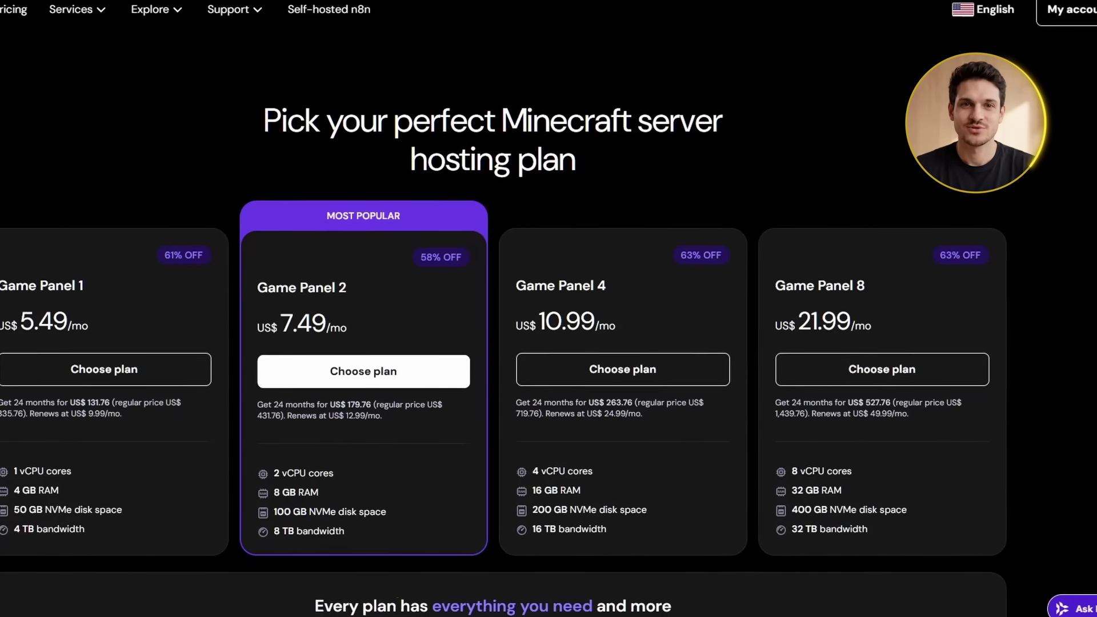
Ask Kodee: 'I want to host a Minecraft server which of the plans should i choose?'
click(1061, 596)
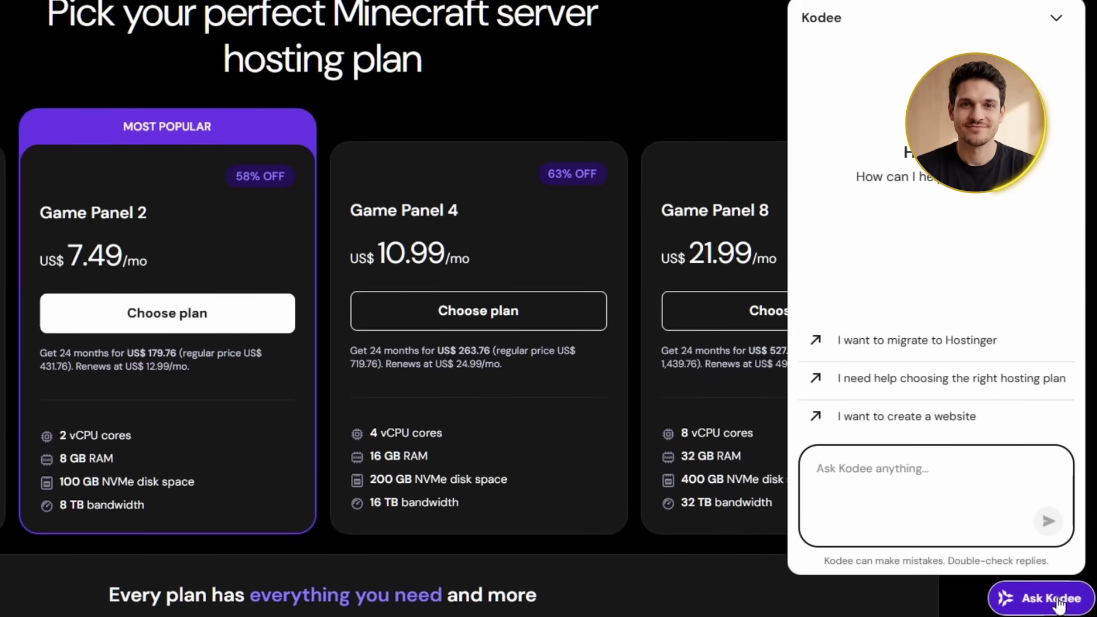
text(I want to host a Minecraft serv)
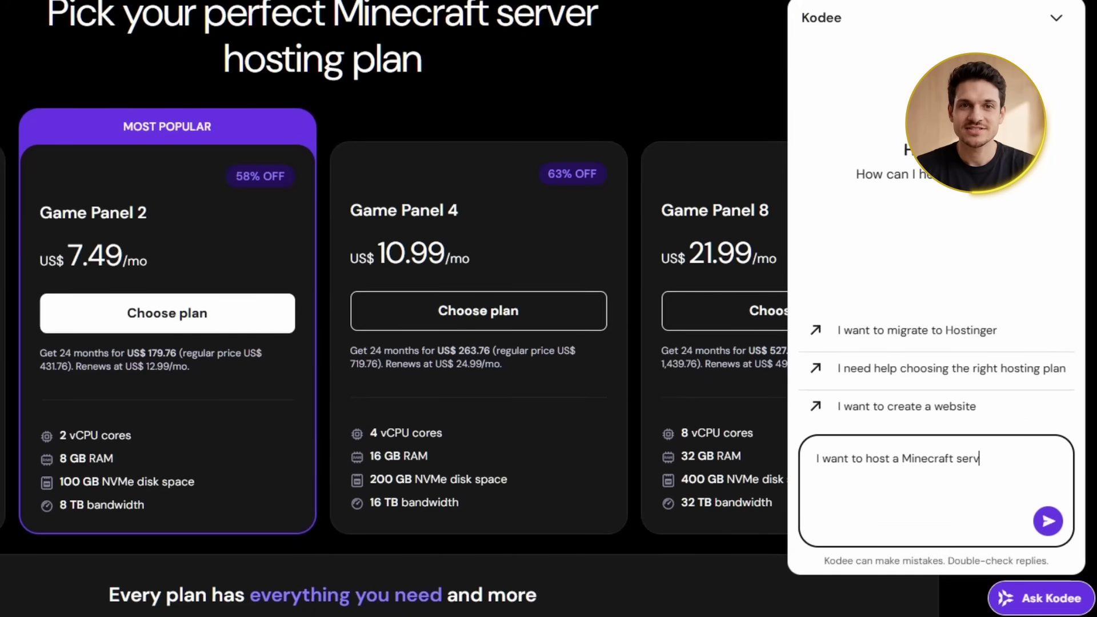
text(er which of the plans should i choose?)
key(Return)
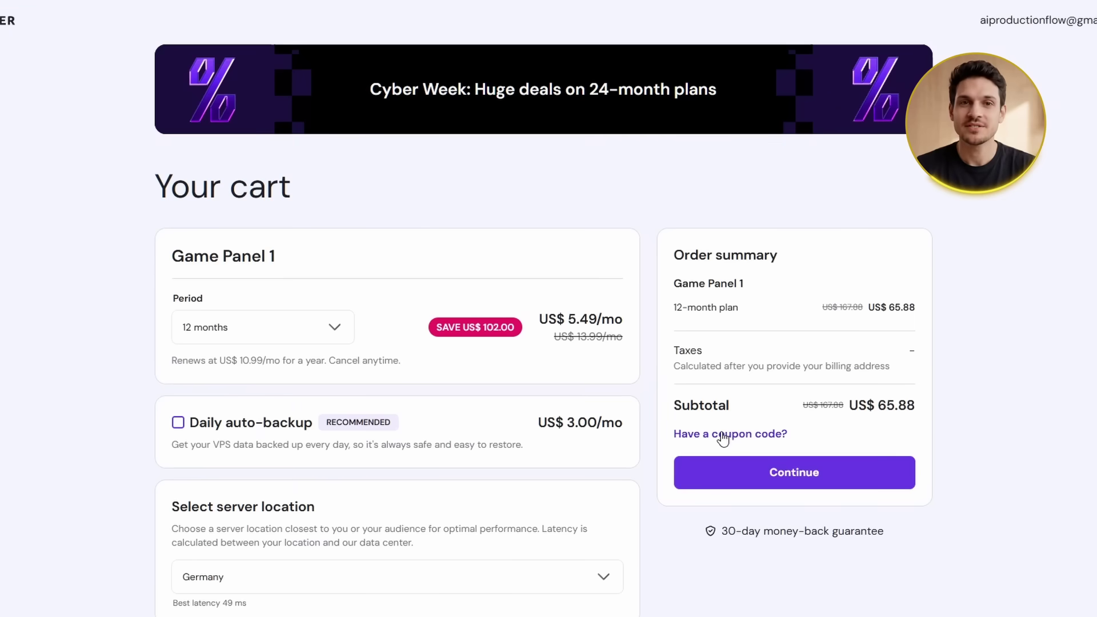
Apply coupon THOMAS10 to the Game Panel 1 order for a 10% discount
click(717, 435)
click(715, 455)
text(TH)
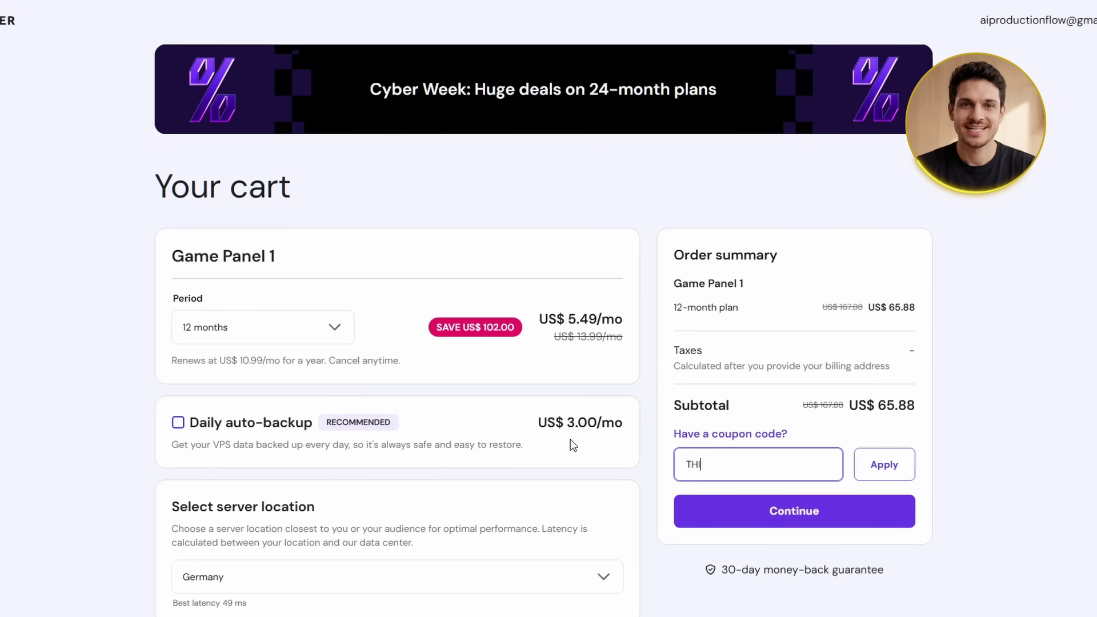
text(OMAS10)
click(891, 462)
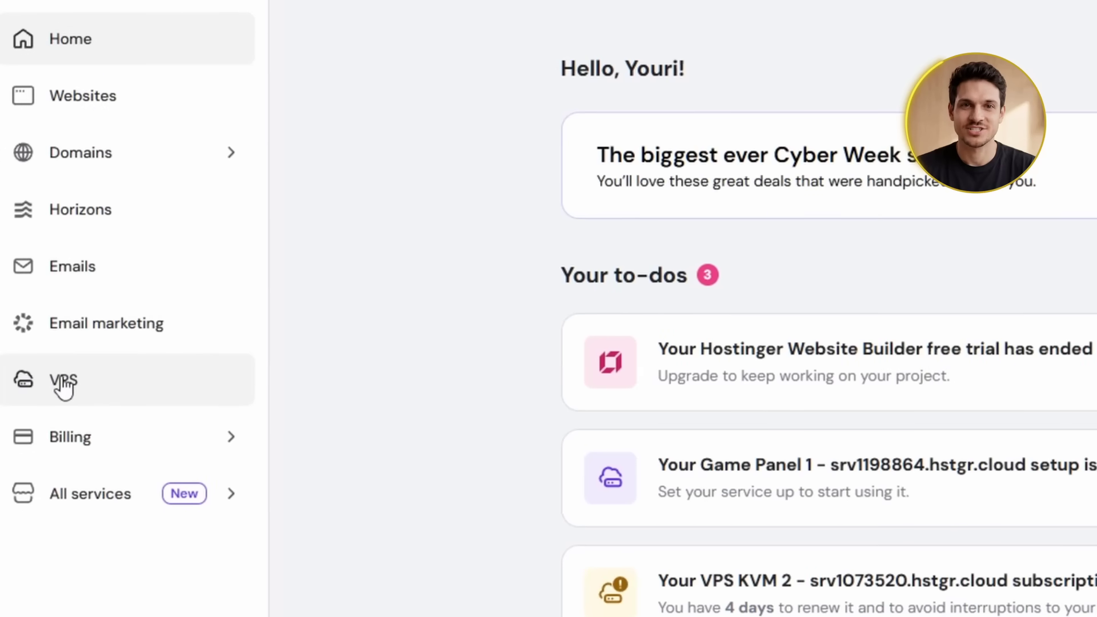
From the VPS list, begin Setup for the Game Panel 1 server
click(61, 379)
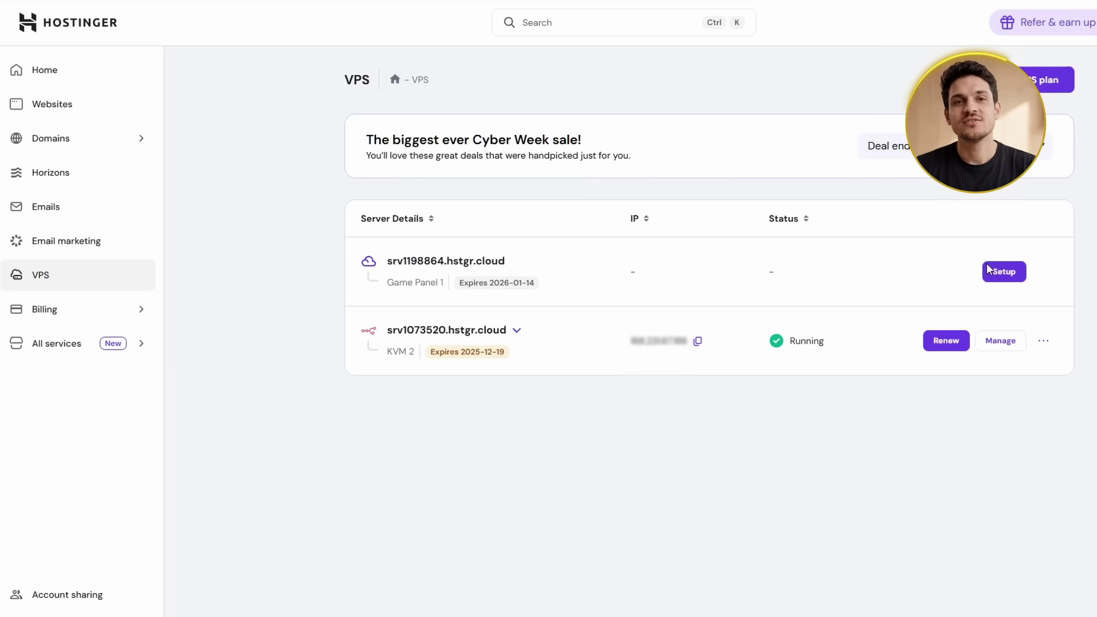
click(1007, 277)
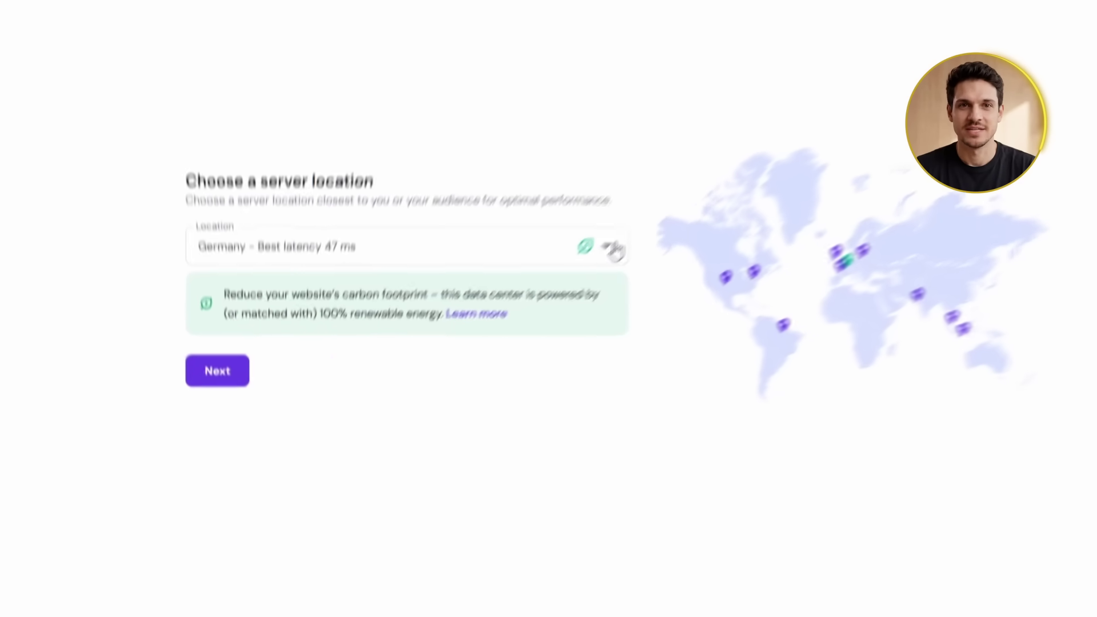
Choose Germany as the server location and continue to access security
click(612, 248)
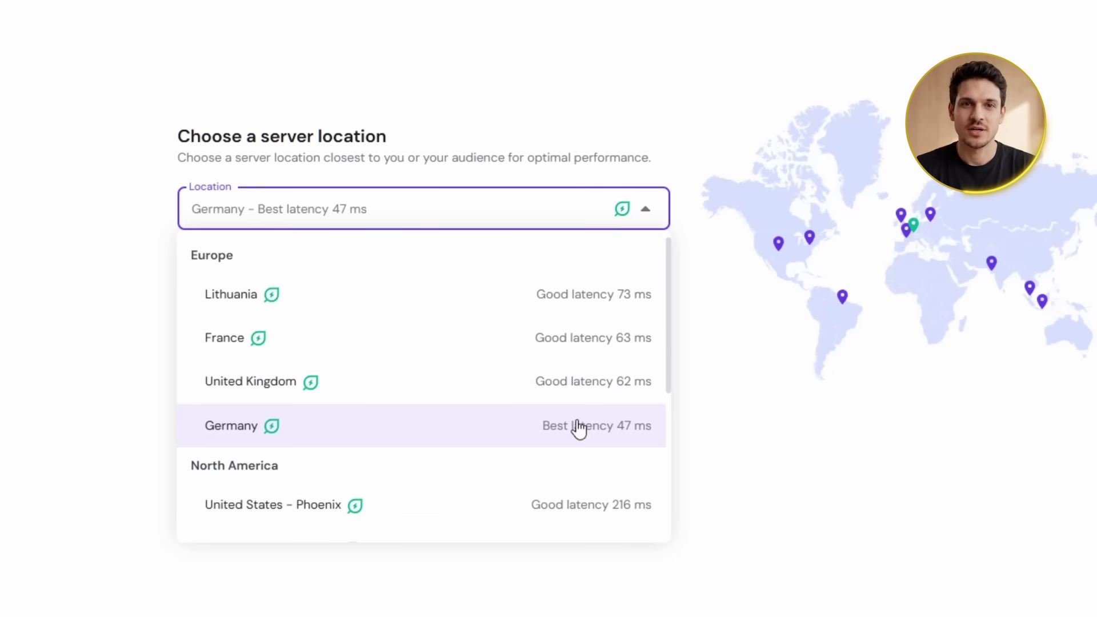
click(239, 429)
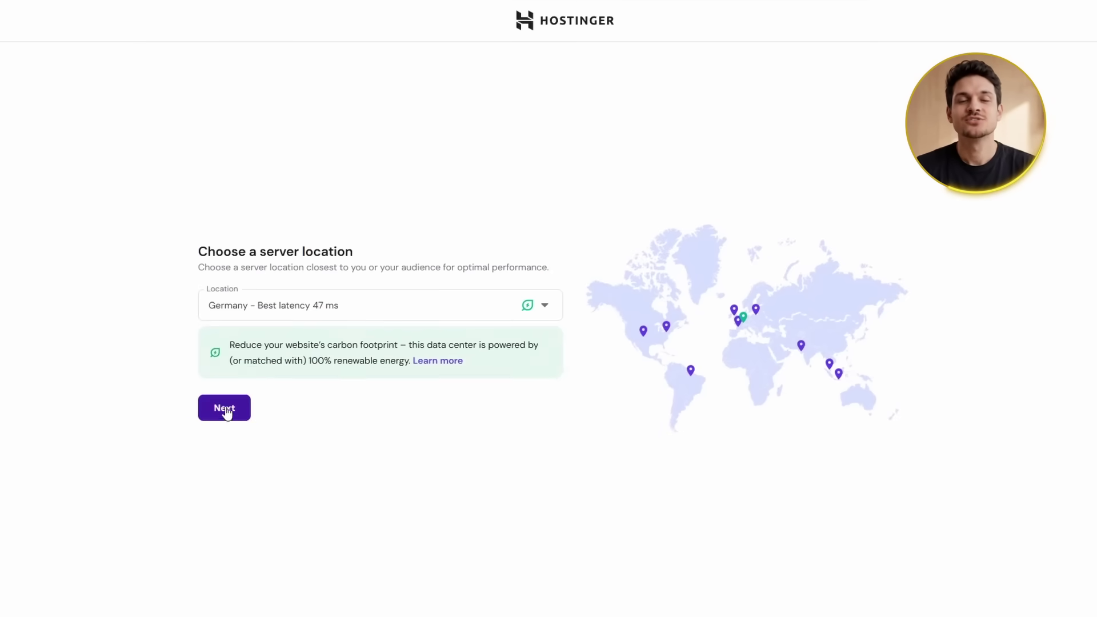
click(225, 408)
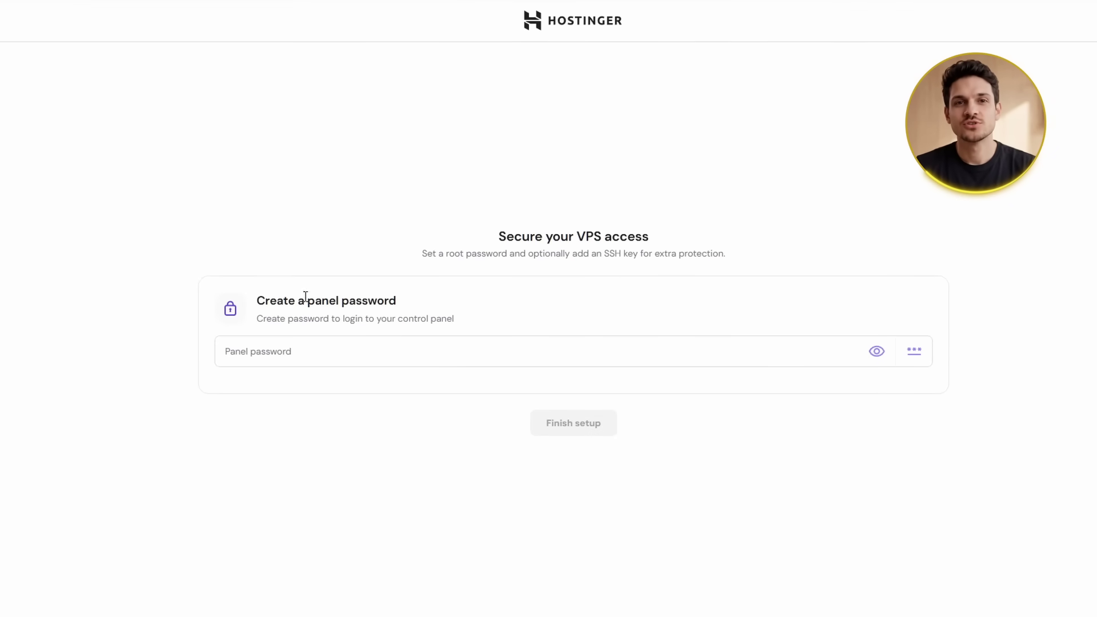
Enter a panel password and finish the Game Panel setup
click(240, 349)
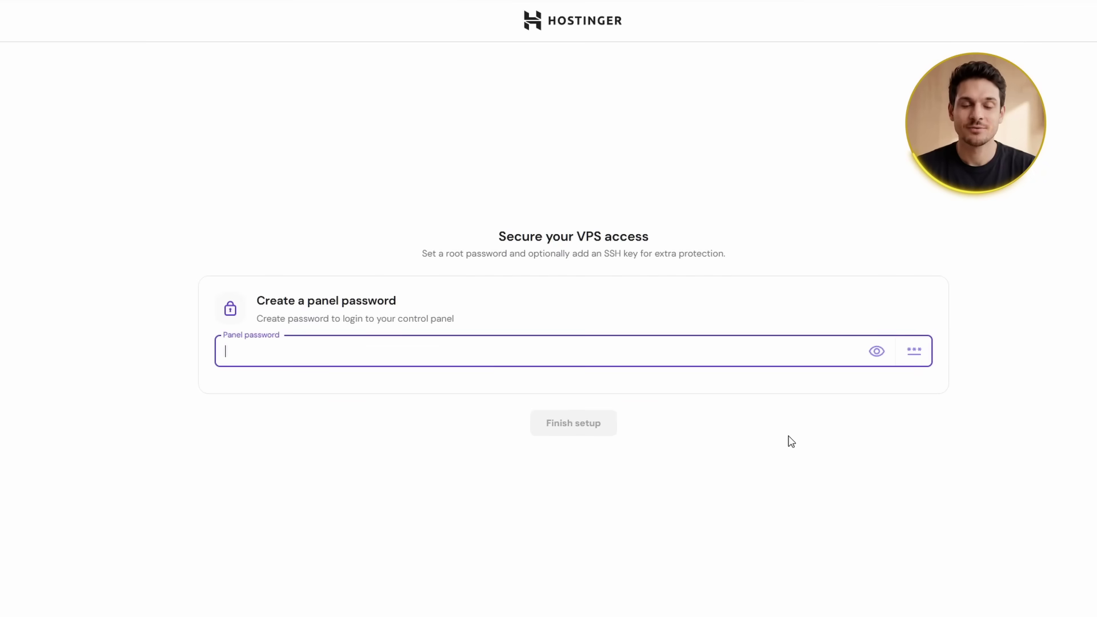
text(Password123#)
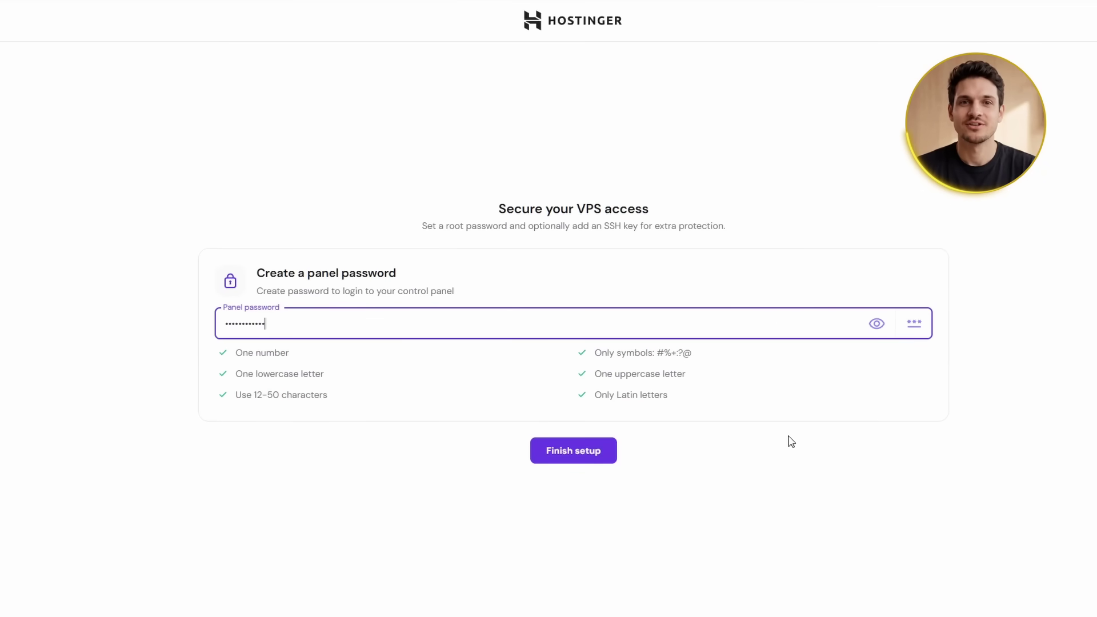
click(791, 441)
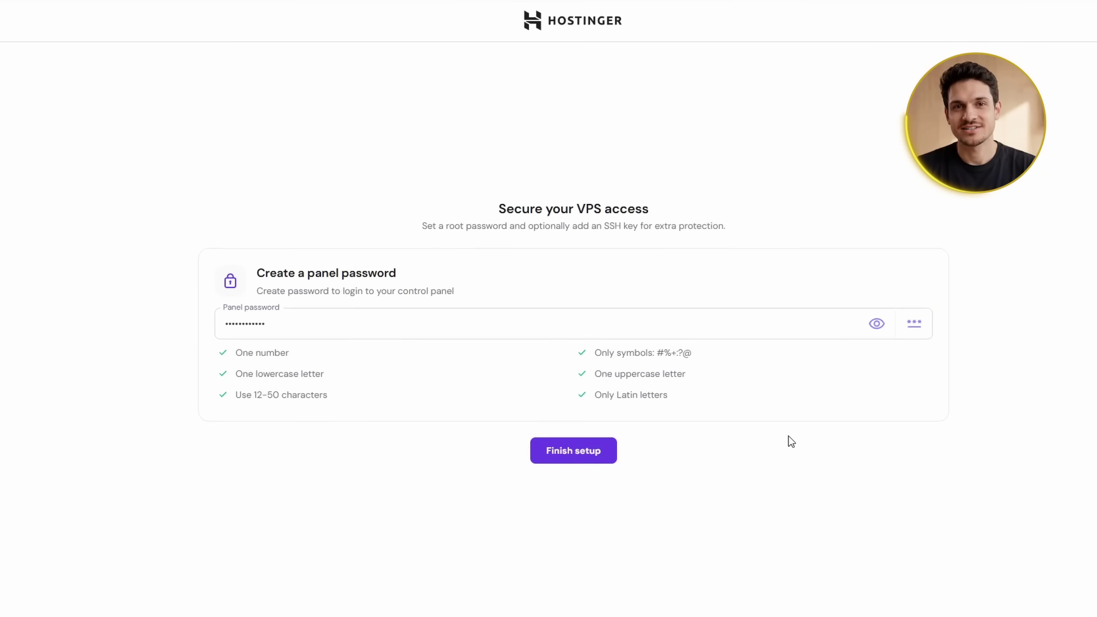
click(566, 451)
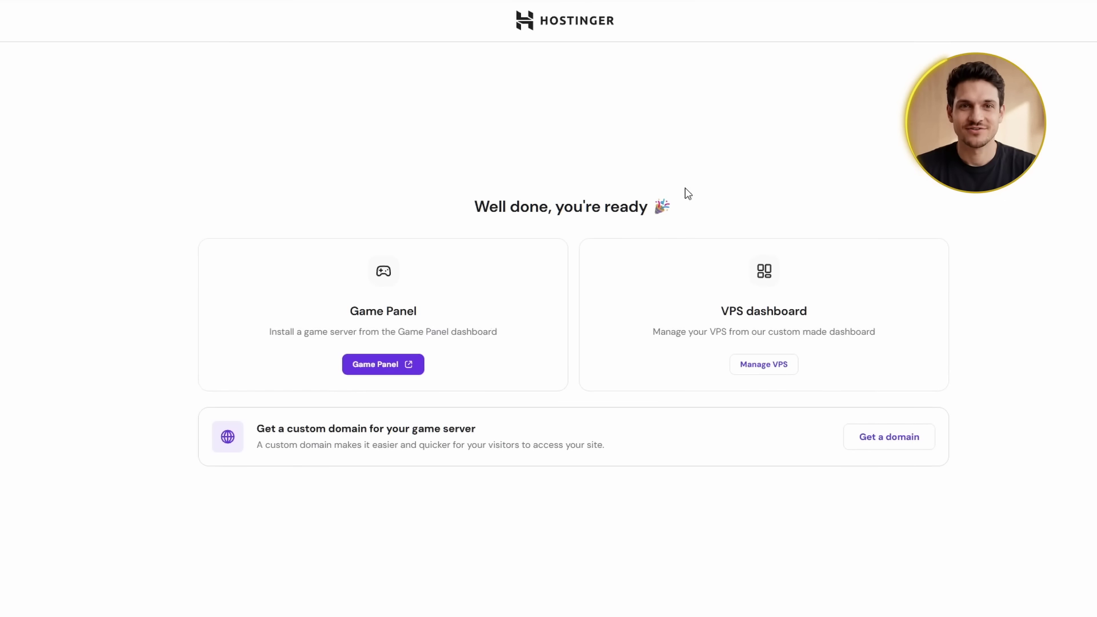
Go from the hPanel home to the VPS list and open Game Panel 1's overview
click(568, 20)
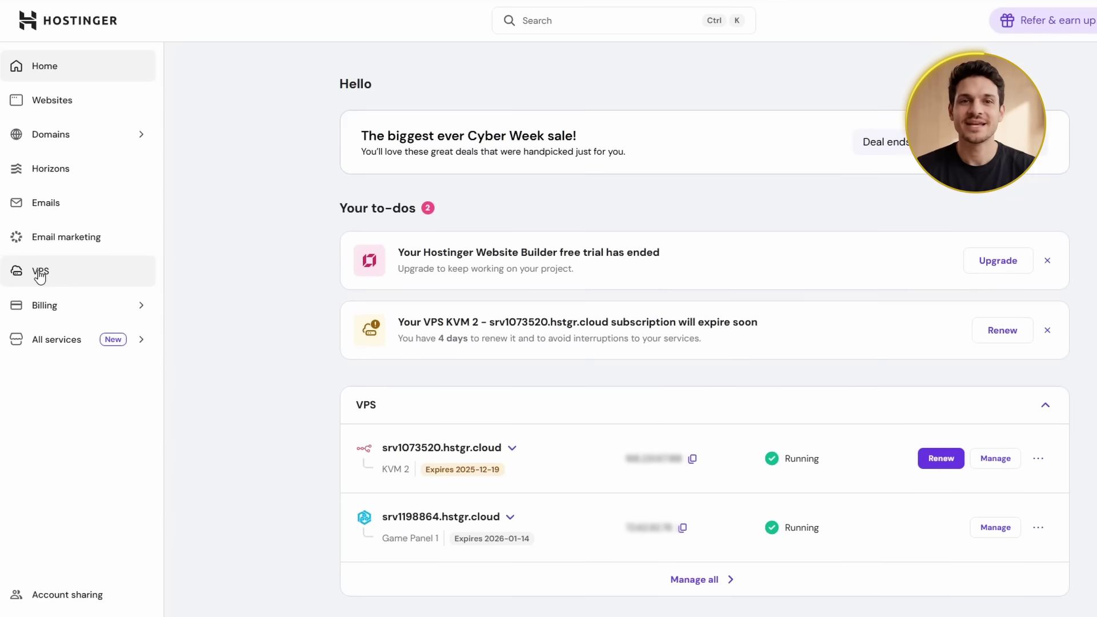
click(39, 274)
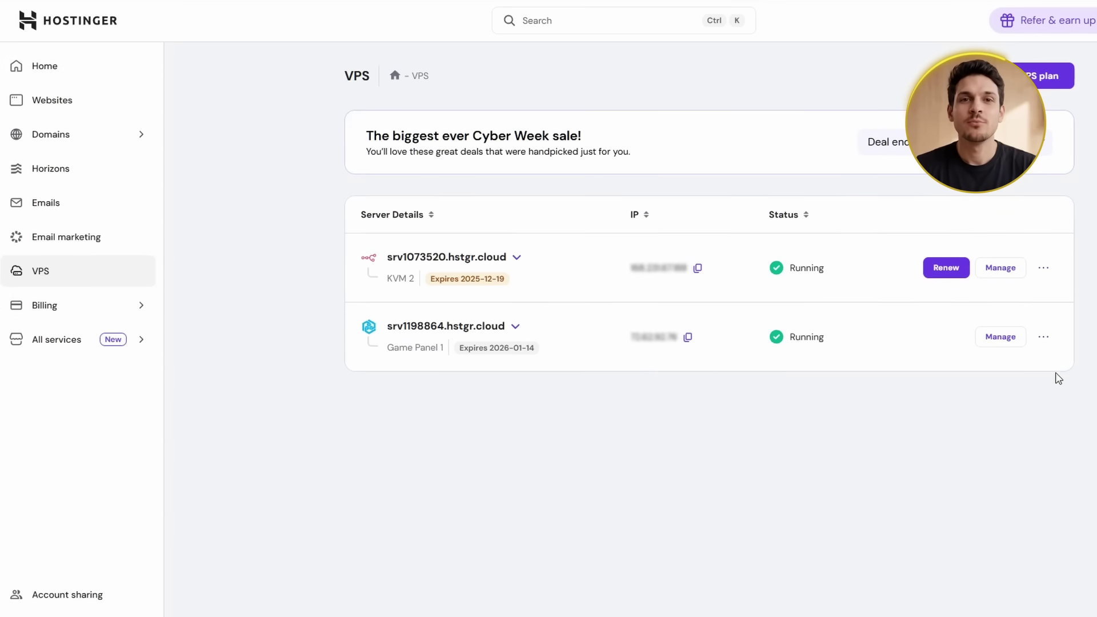
click(1001, 337)
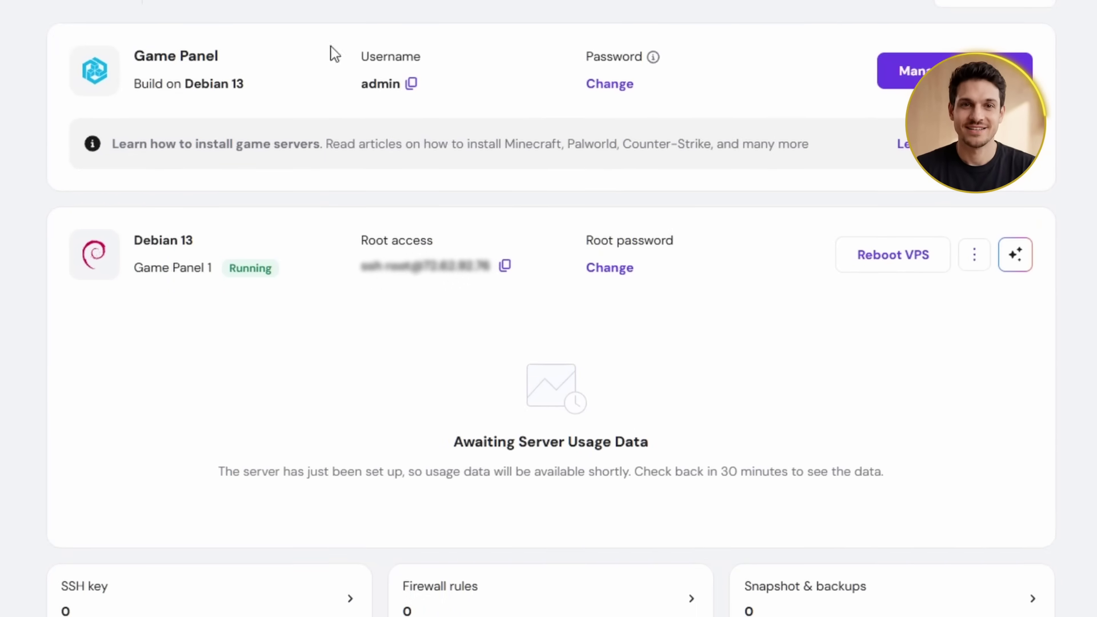
Browse the Overview page and expand the Related articles section
scroll(548, 309, down, 8)
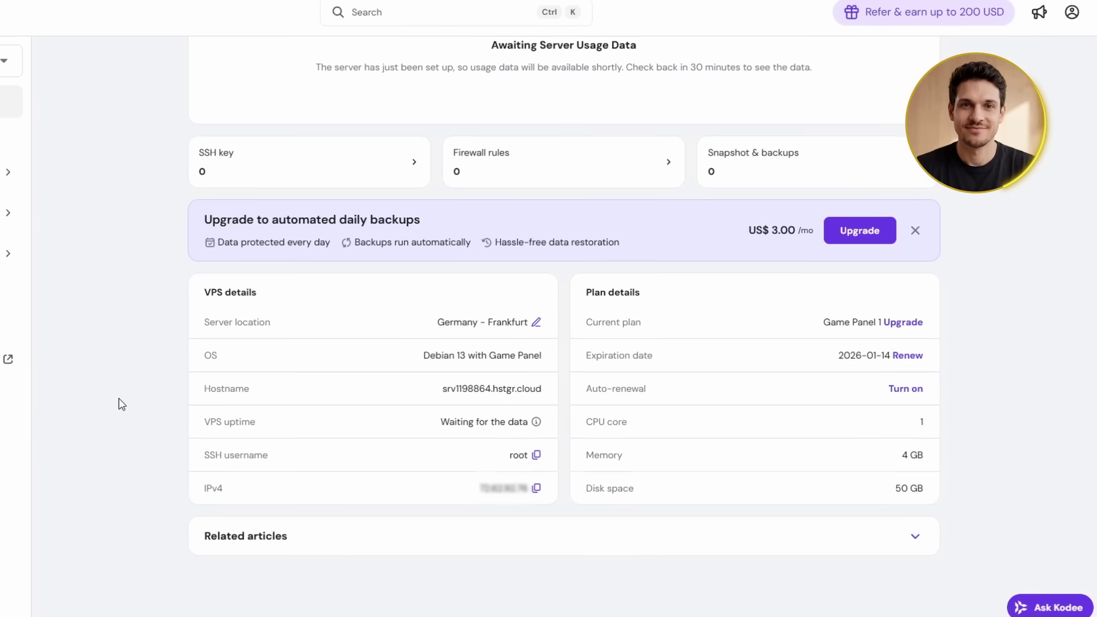
click(913, 536)
scroll(959, 545, down, 2)
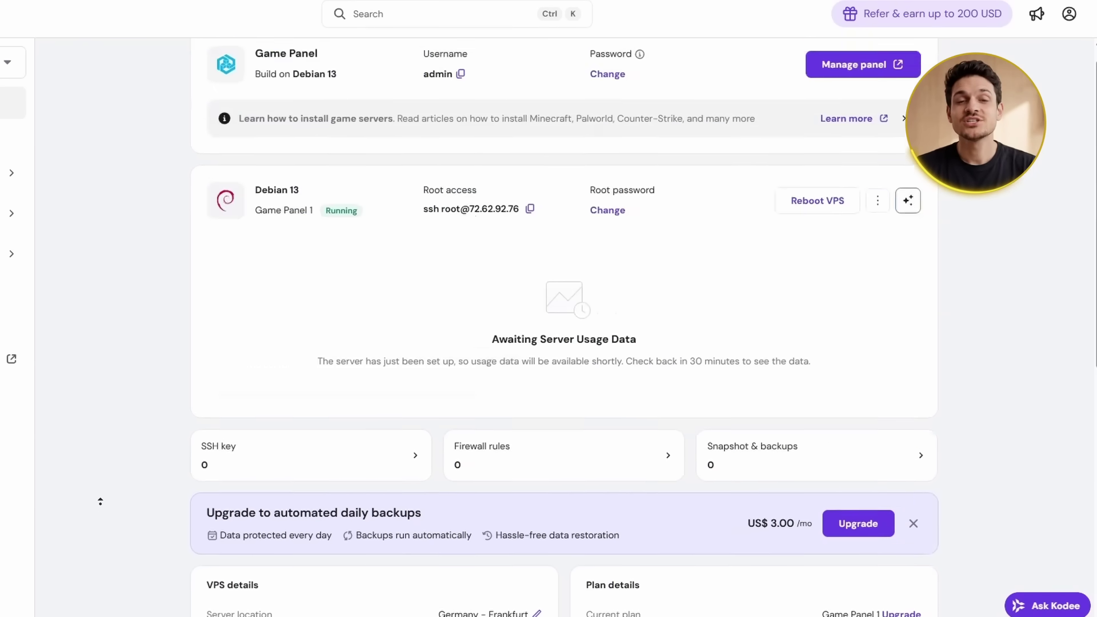
scroll(100, 501, up, 1)
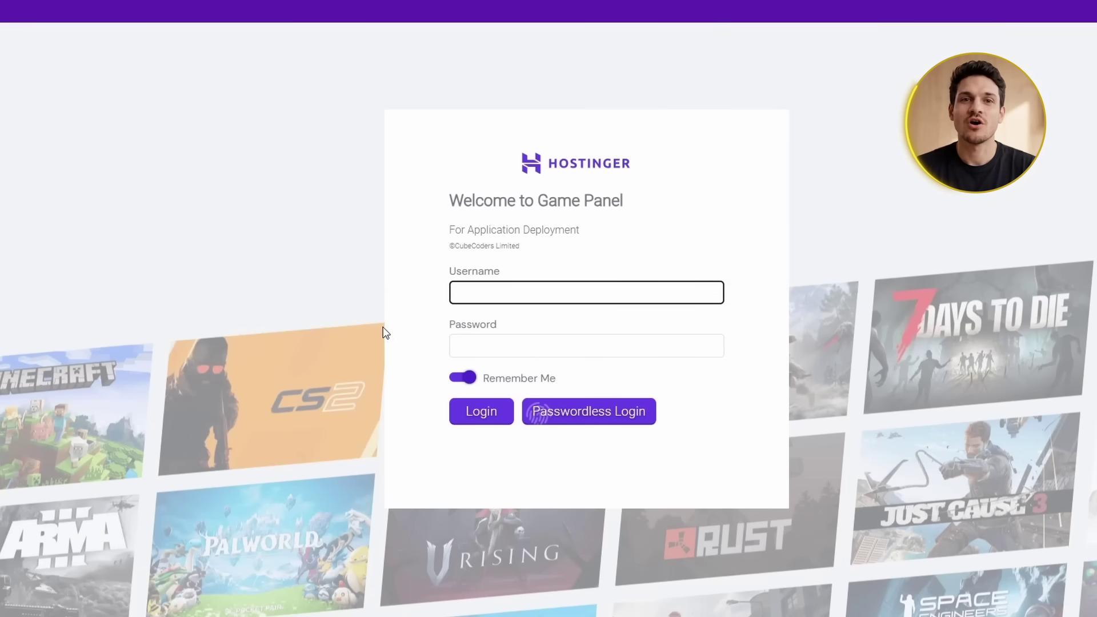
Log in with the panel username and password and open the Create Instance form
text(admin)
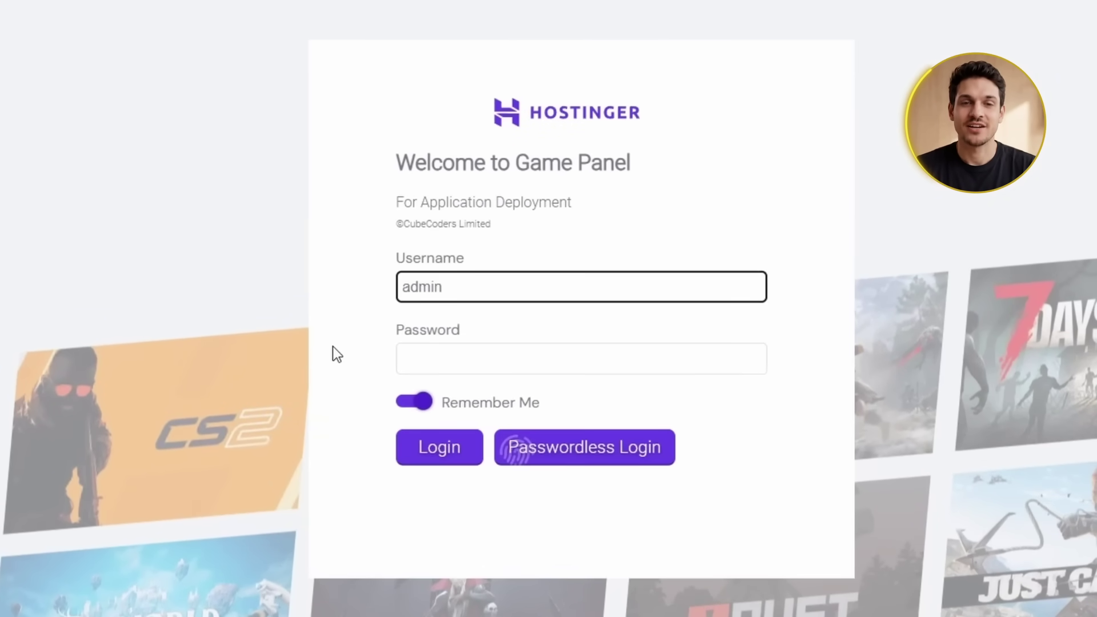
key(Tab)
text(password)
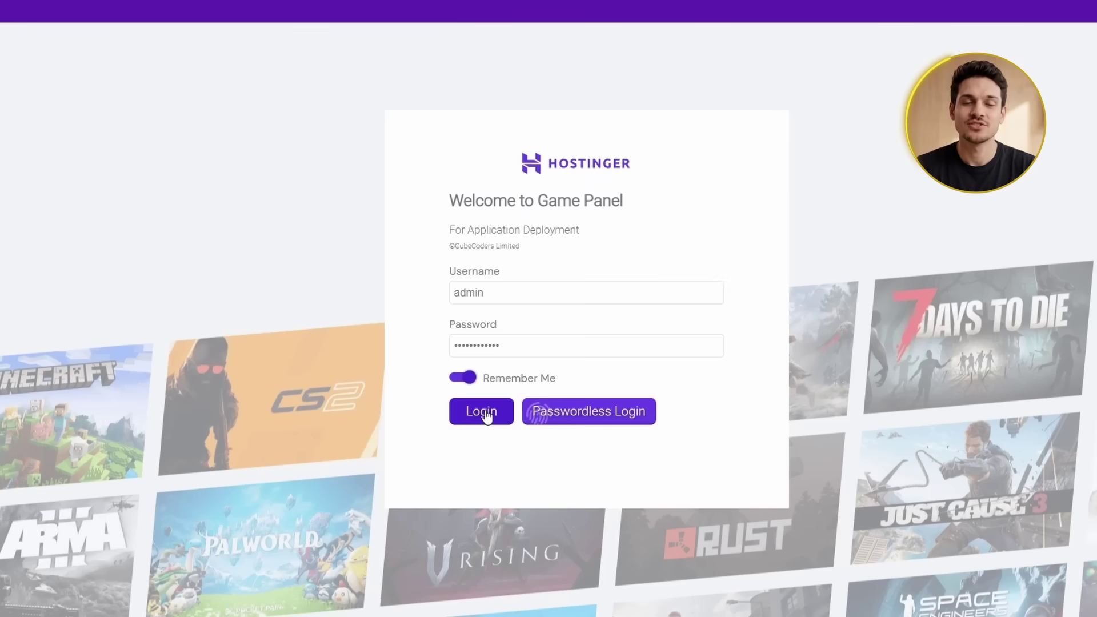
click(440, 447)
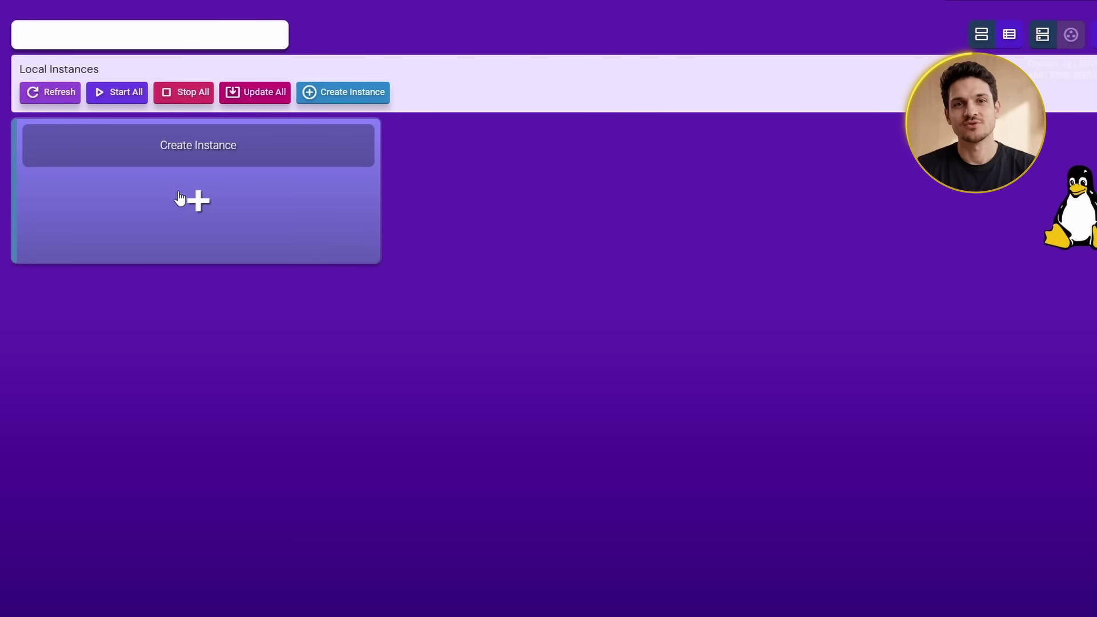
click(200, 201)
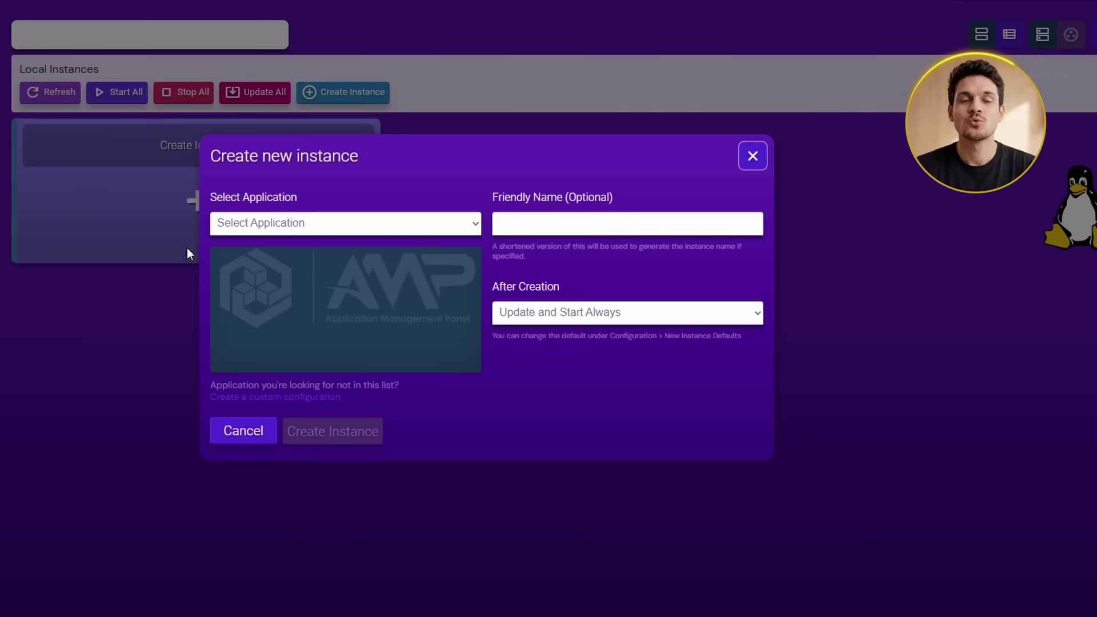
Select Minecraft Java Edition as the instance's application
click(476, 229)
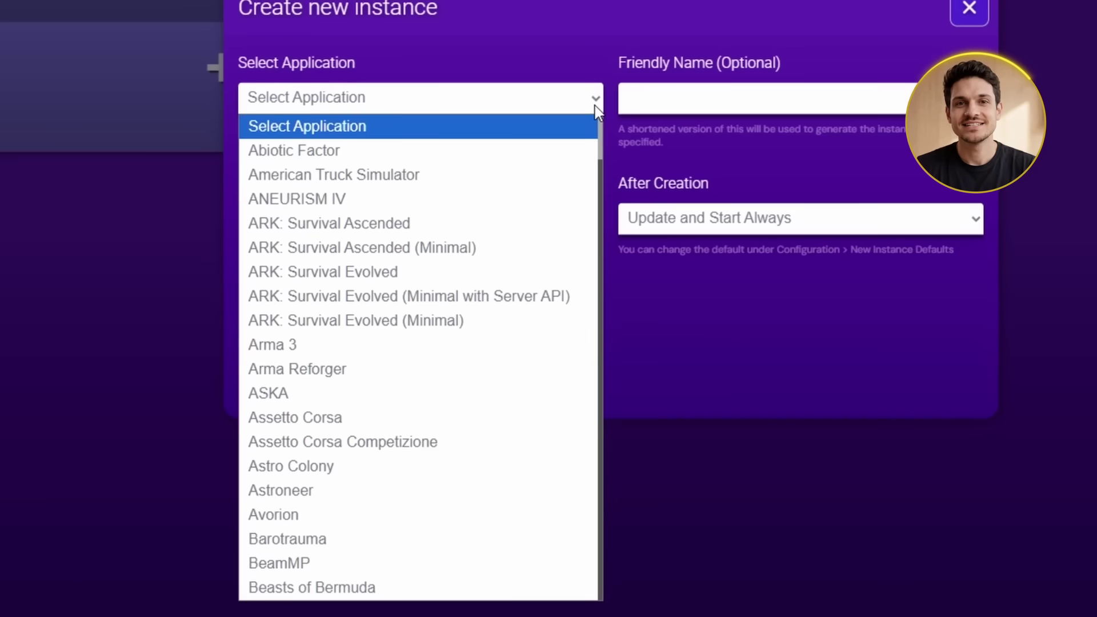
scroll(479, 396, down, 3)
scroll(600, 324, down, 15)
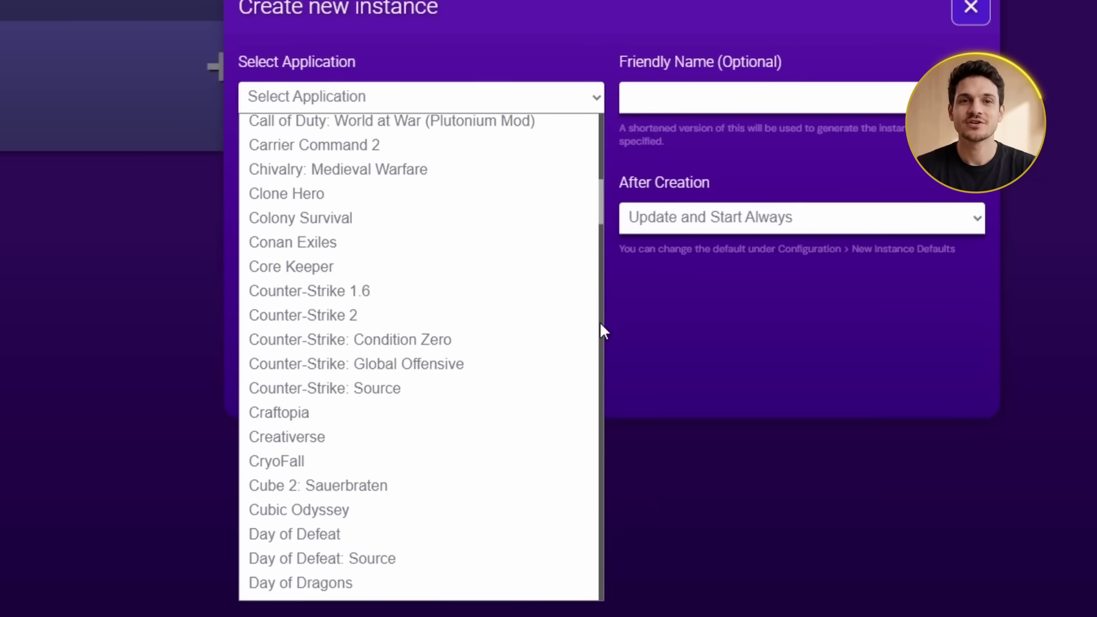
scroll(600, 325, down, 13)
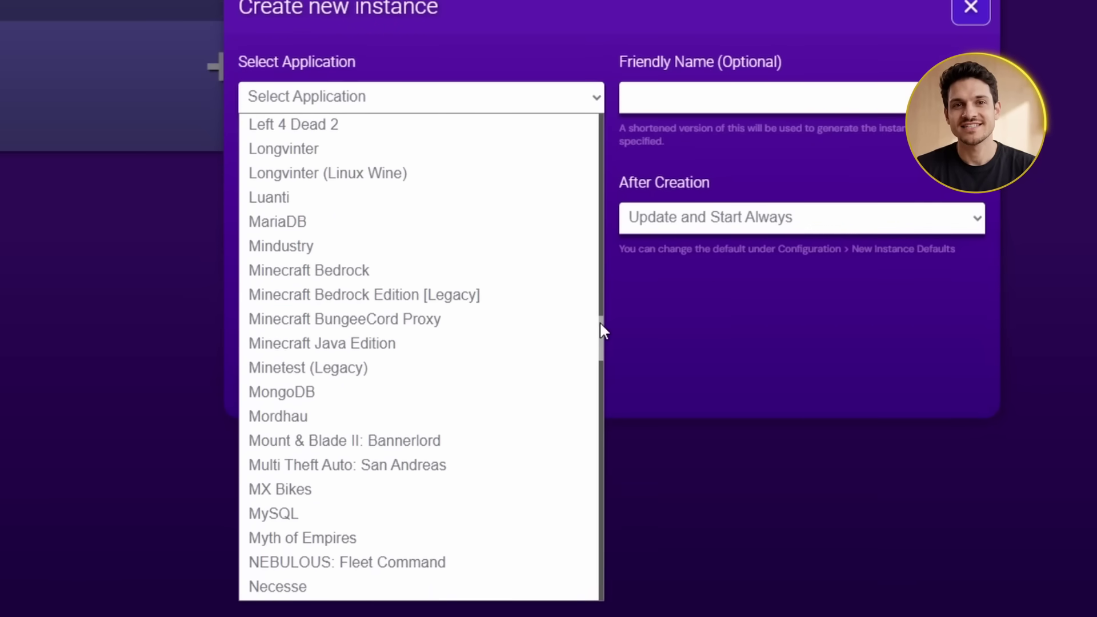
click(320, 344)
Name the instance 'Realest Minecraft Server Yo' with Update and Start Always after creation
click(800, 97)
text(Realest Minecraft Server Yo)
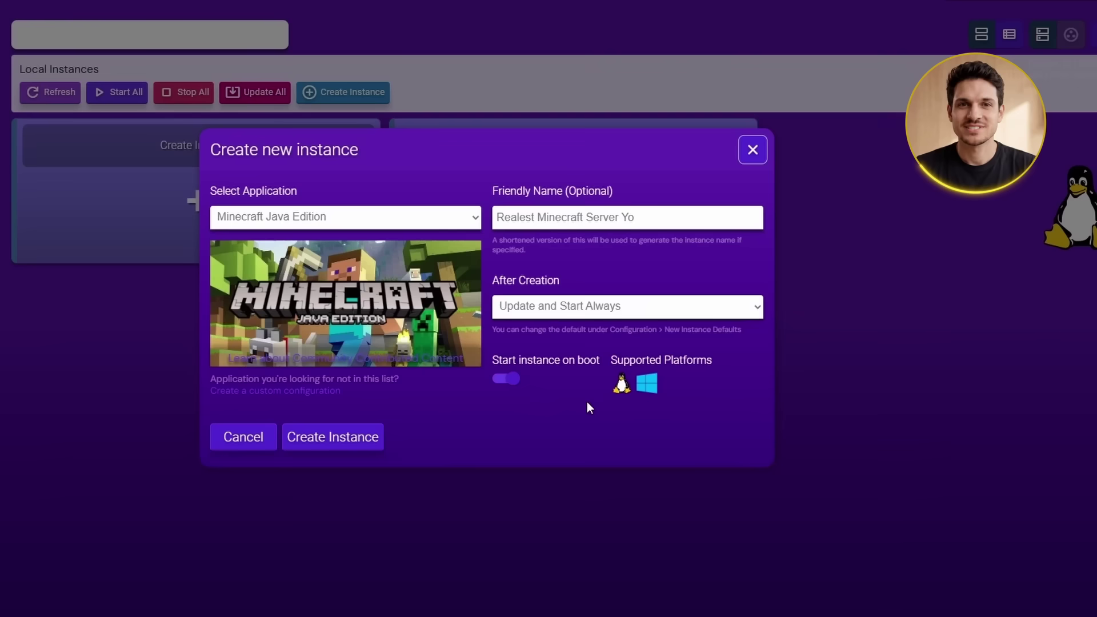
key(Tab)
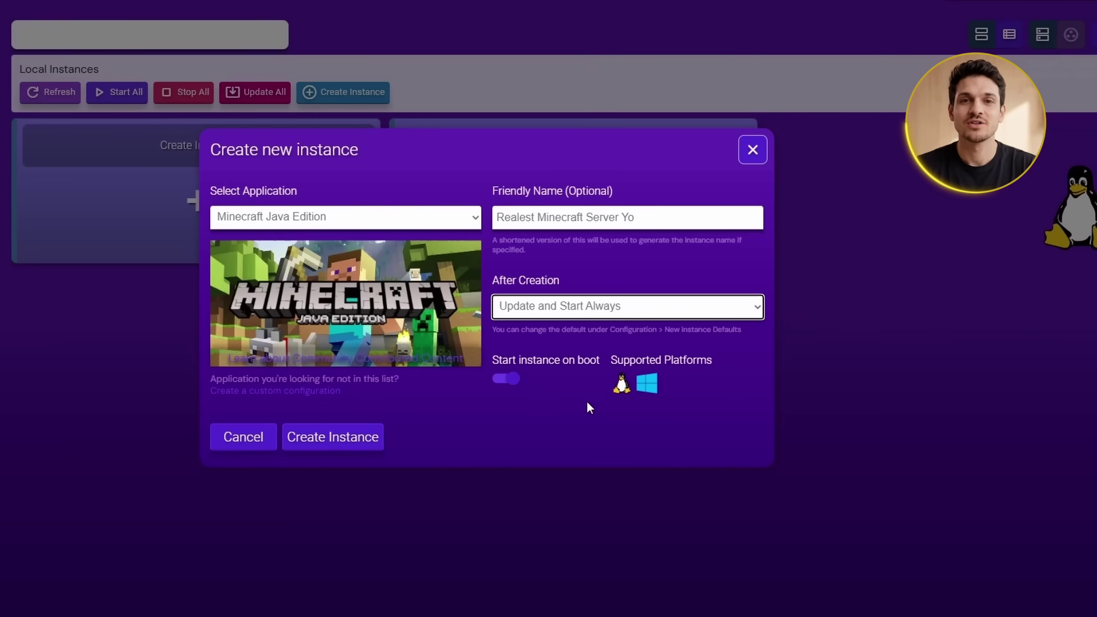
click(570, 406)
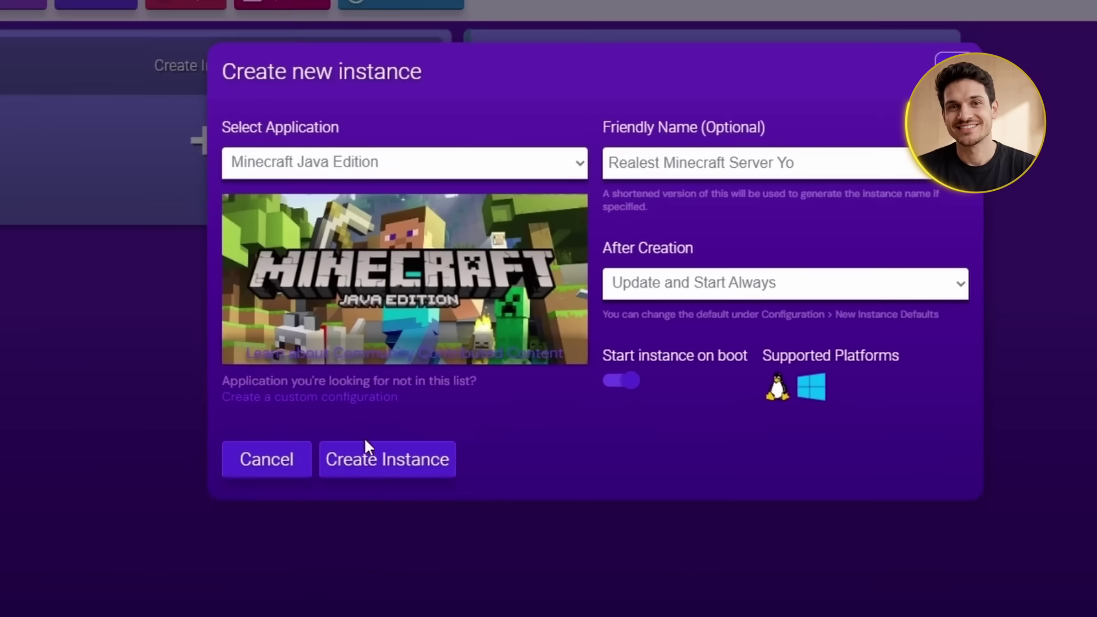
Create the Minecraft instance and open its management page
click(368, 457)
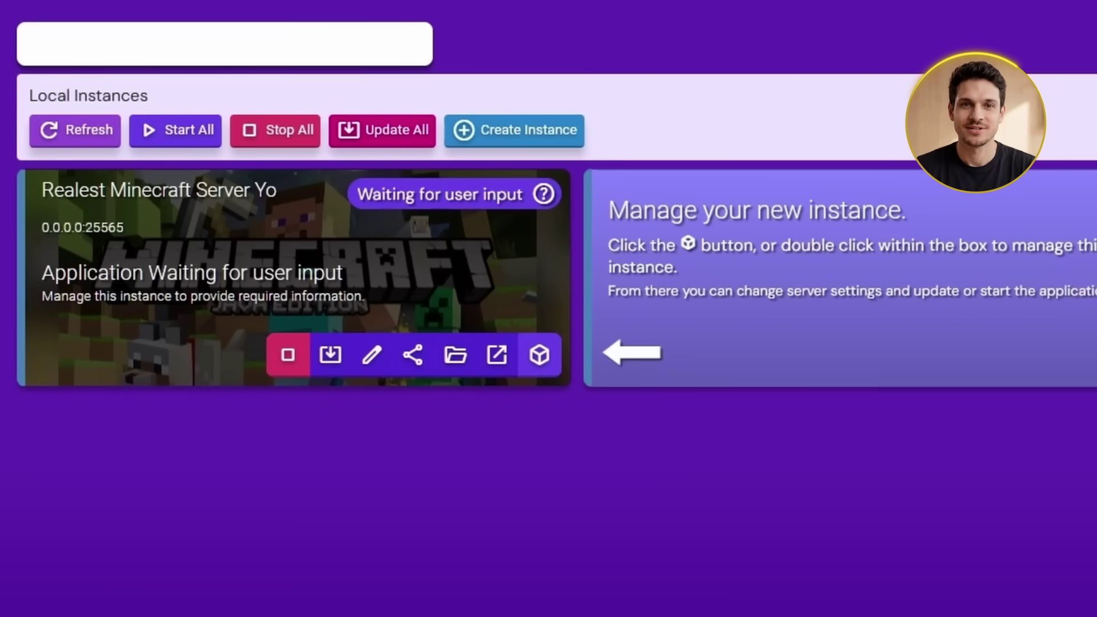
click(539, 355)
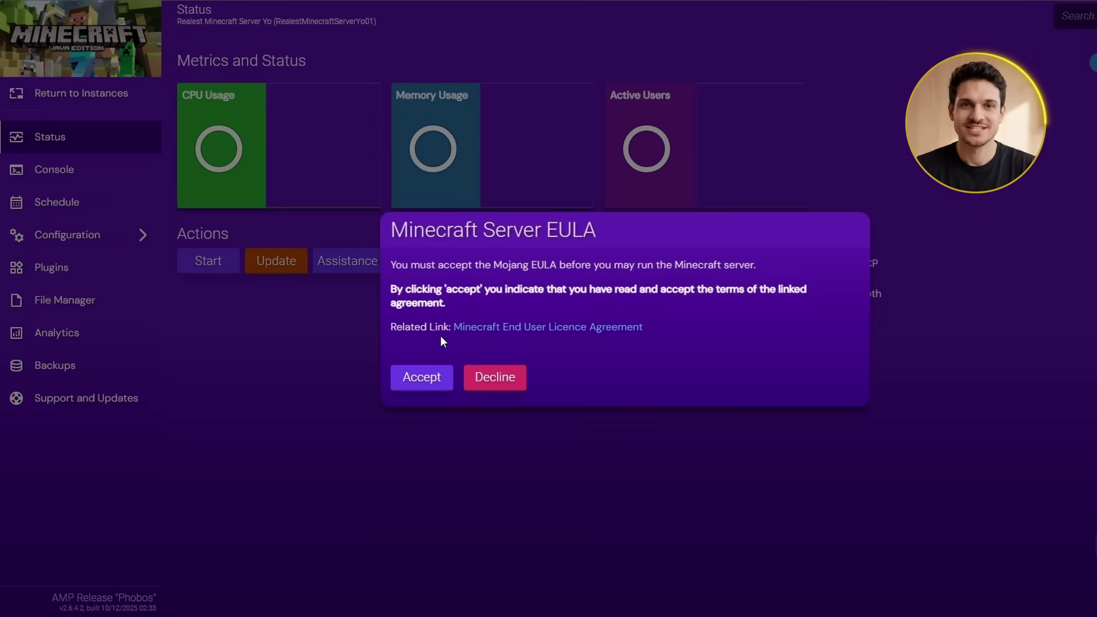
Accept the Minecraft EULA so the server starts, then select the Primary Endpoint address for copying
click(421, 378)
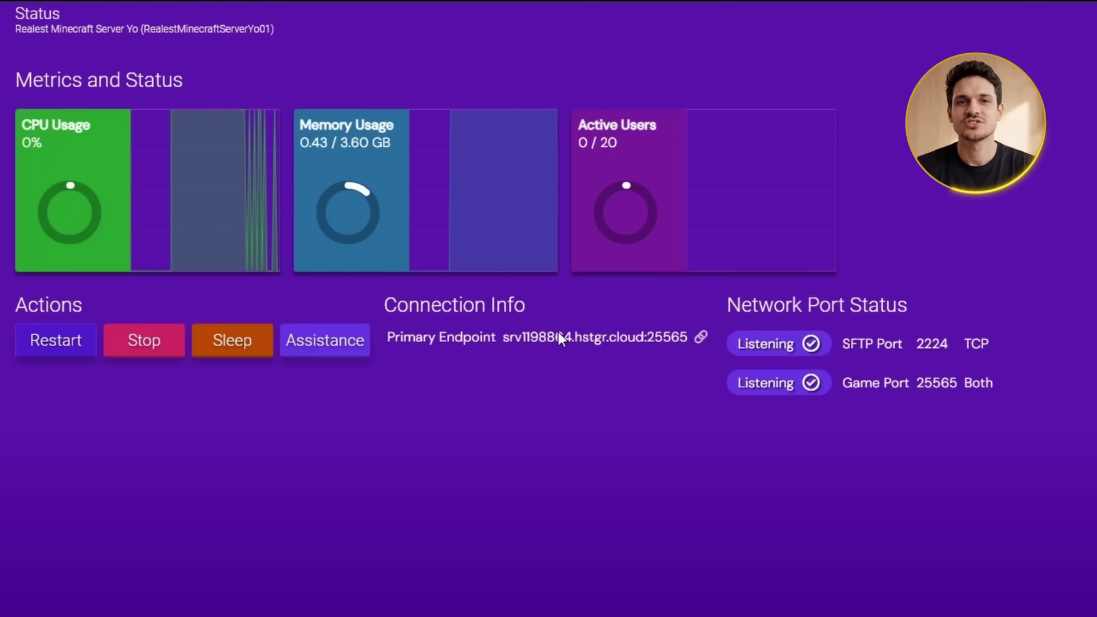
drag(688, 337, 502, 336)
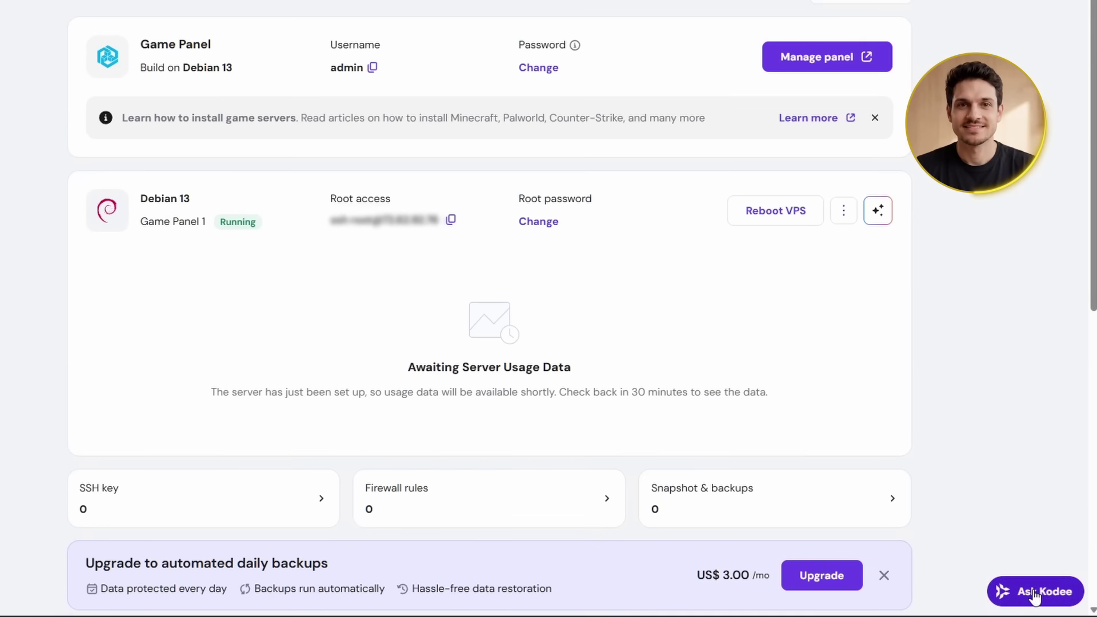
Open the Kodee assistant chat from the Game Panel 1 server overview in hPanel
click(1035, 592)
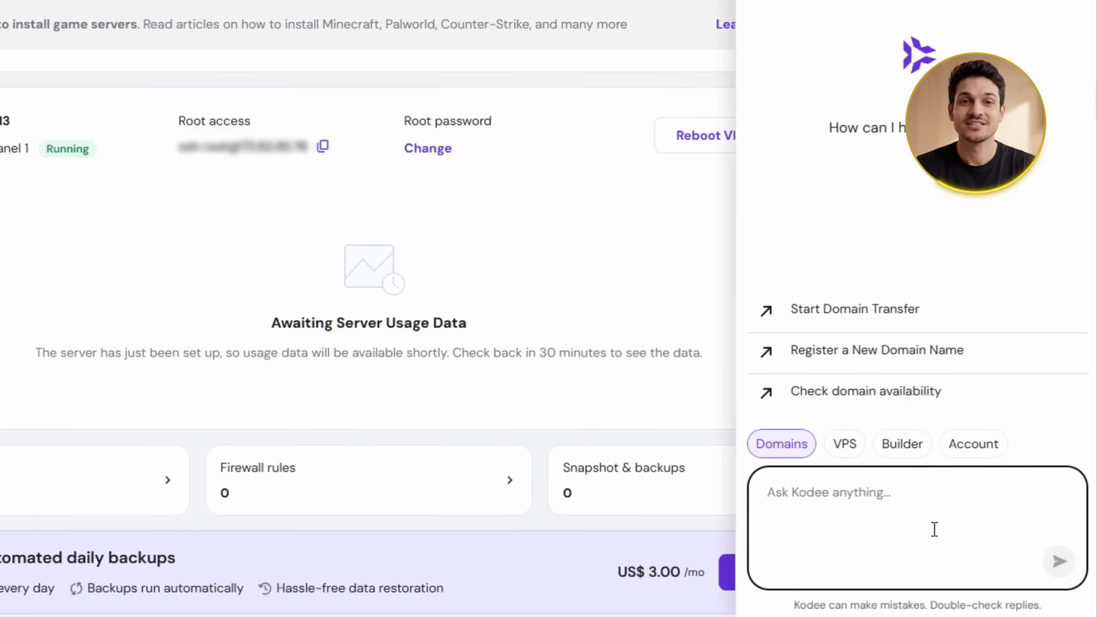
Ask Kodee to 'Restart my Minecraft Server'
text(Restart my Minecraft Server)
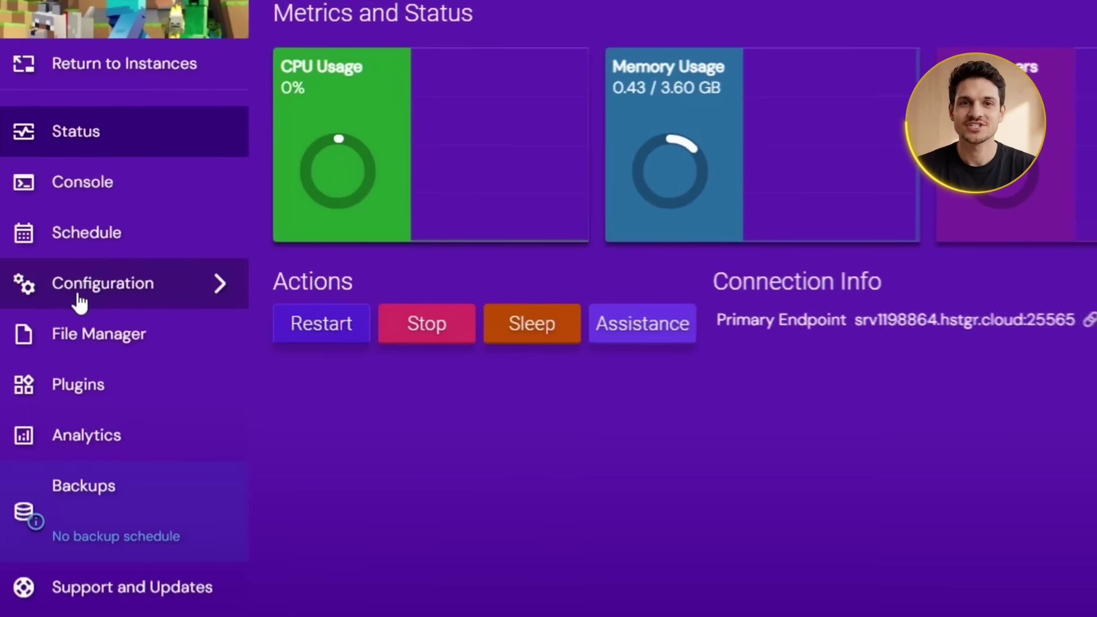
Set Server Type to Spigot under Configuration > Minecraft > Server and Startup
click(80, 297)
click(57, 378)
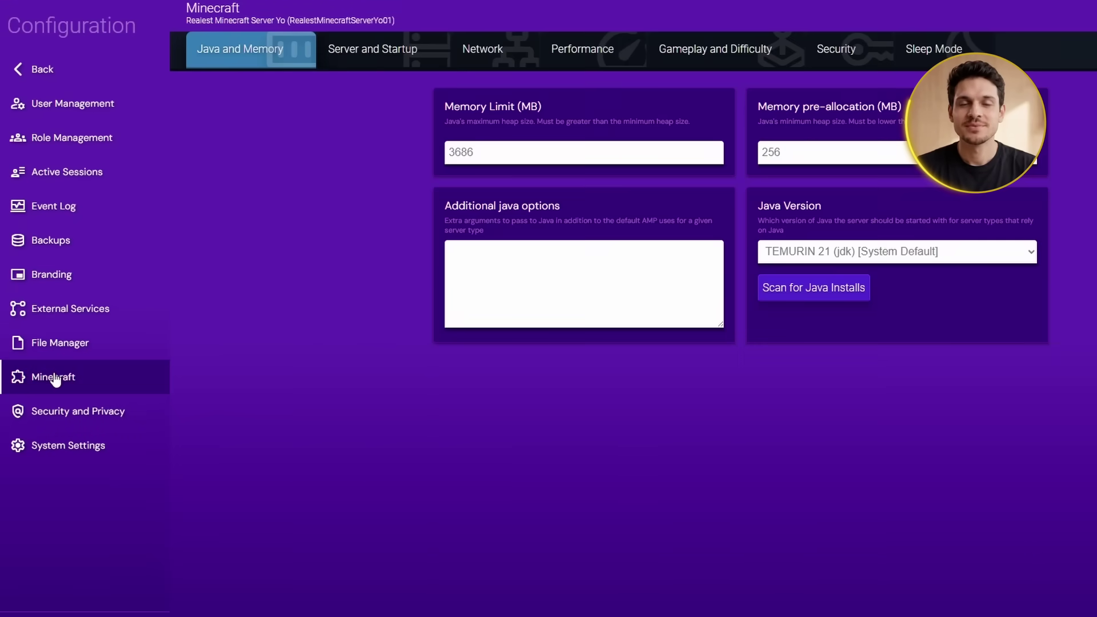
click(391, 50)
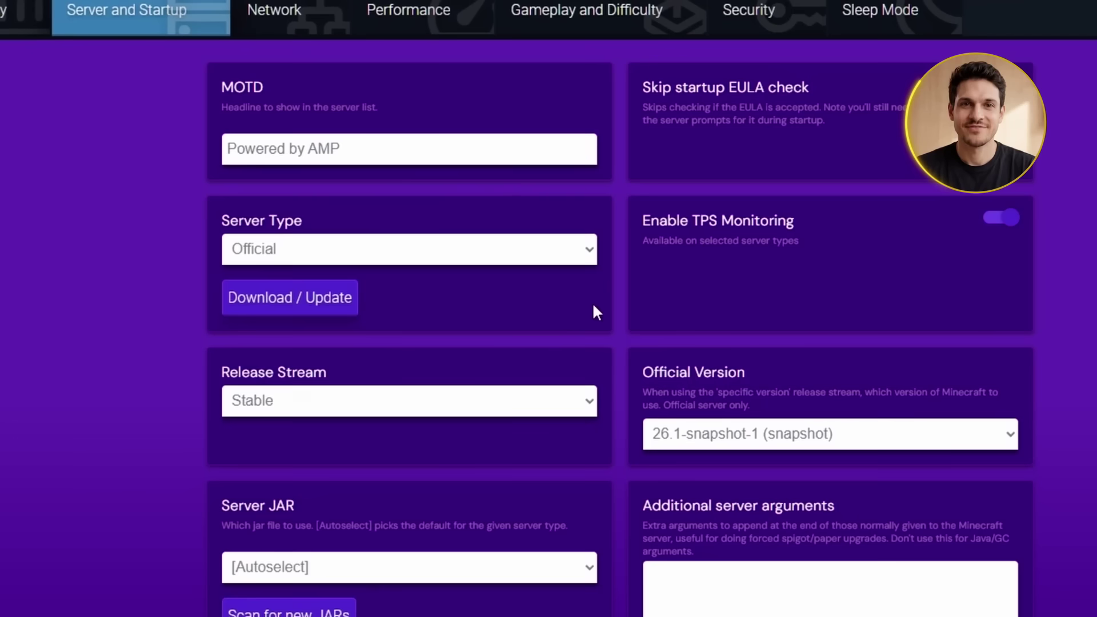
click(588, 249)
click(246, 321)
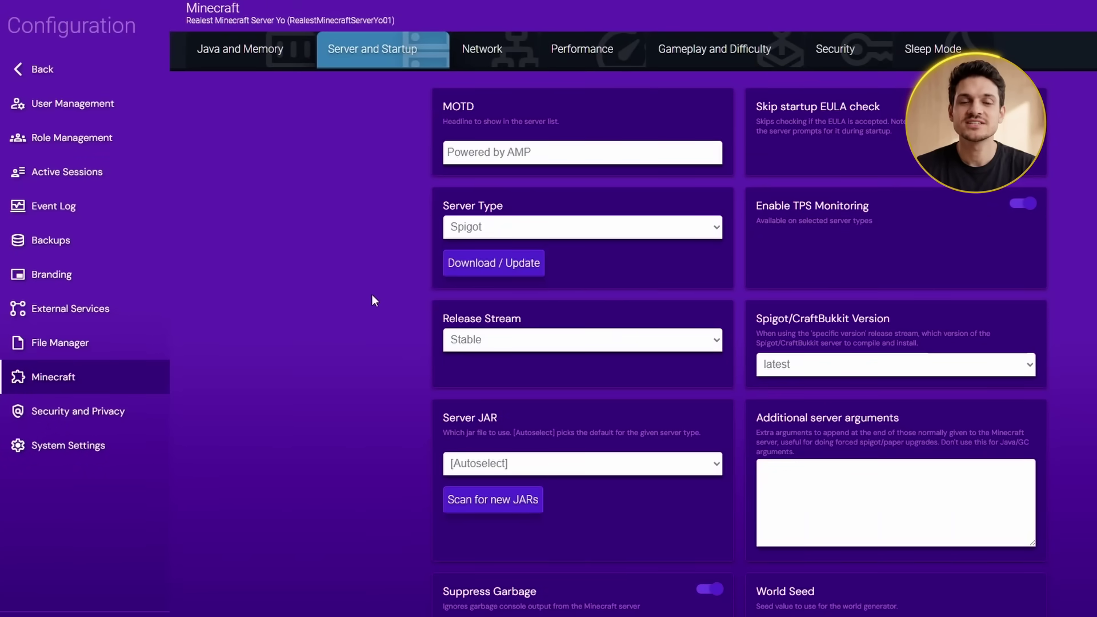
click(32, 70)
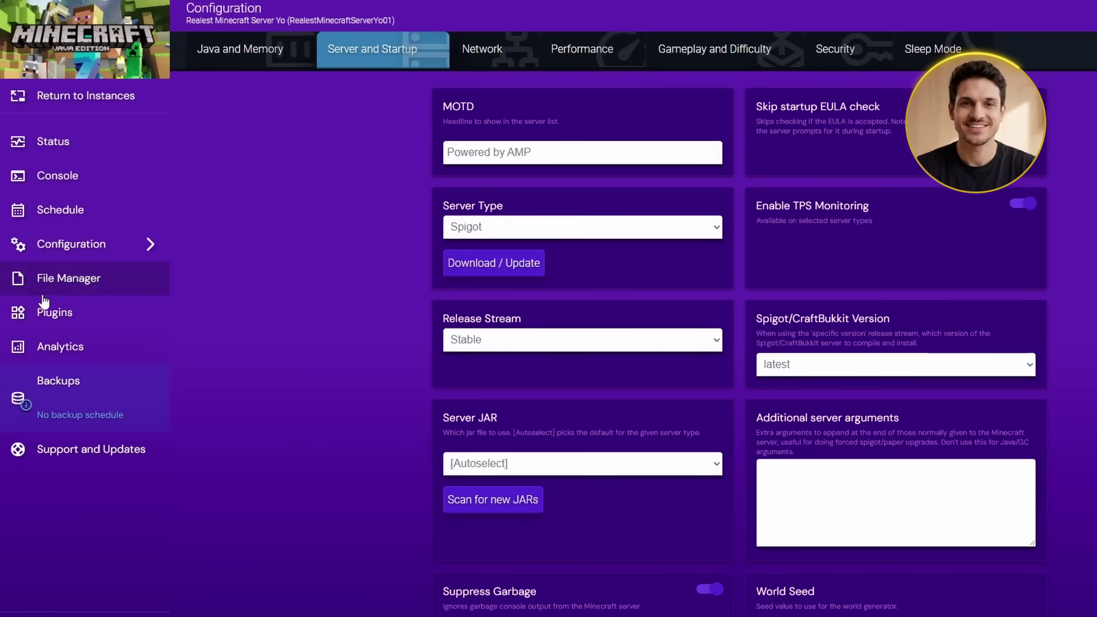
Go to the Plugins page and permanently dismiss the third-party plugin notice
click(49, 313)
click(396, 267)
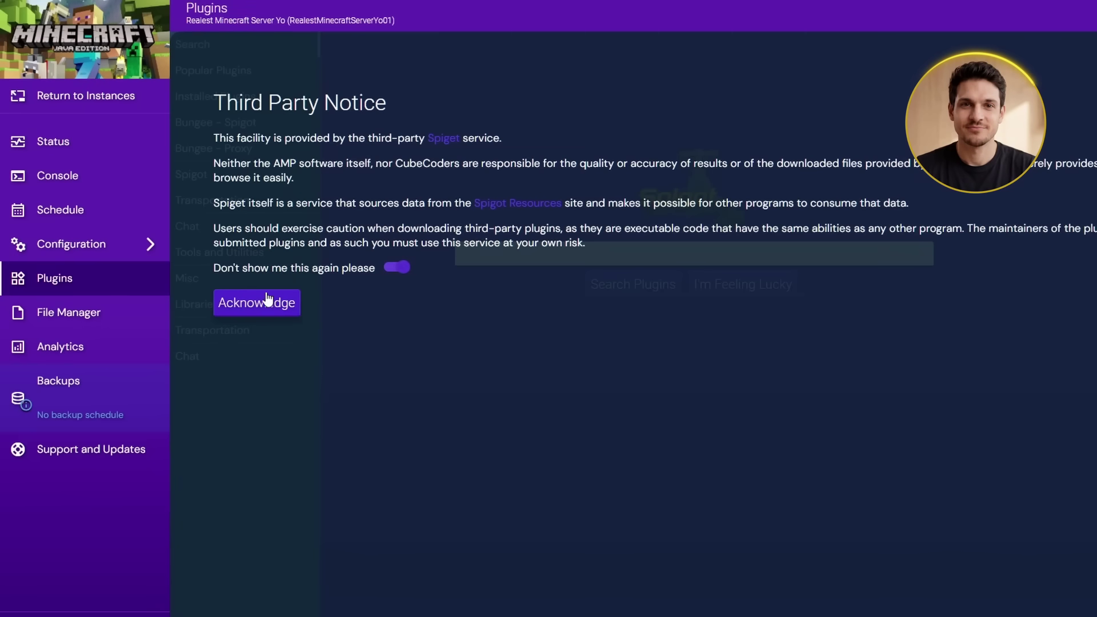
click(252, 304)
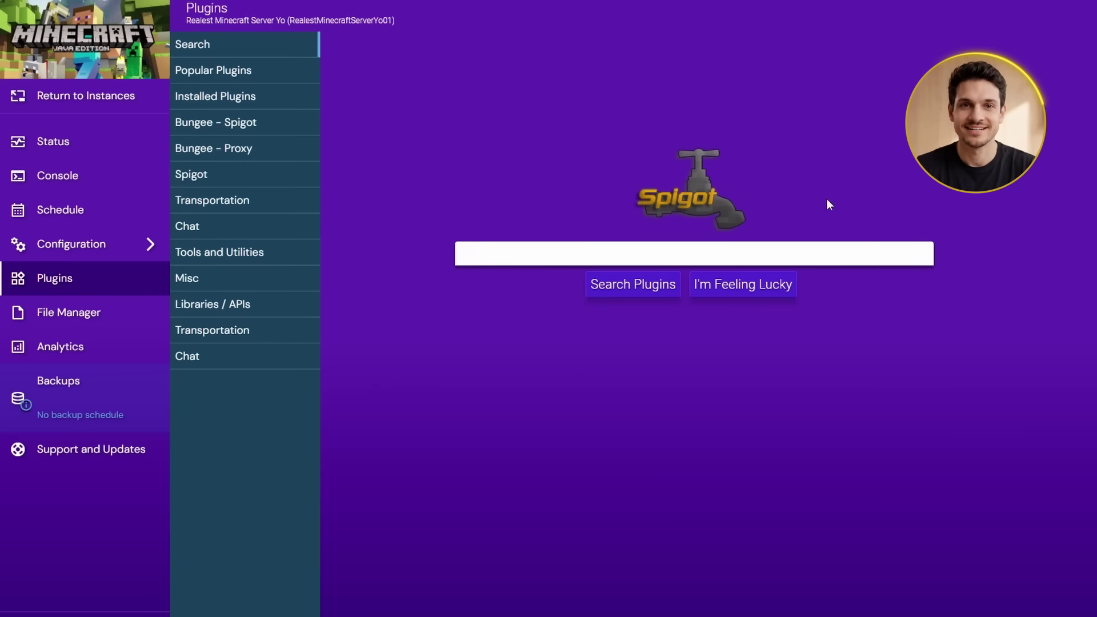
Search the plugin catalogue for 'Mob Heads' and install Ultimate Mob Heads
click(460, 258)
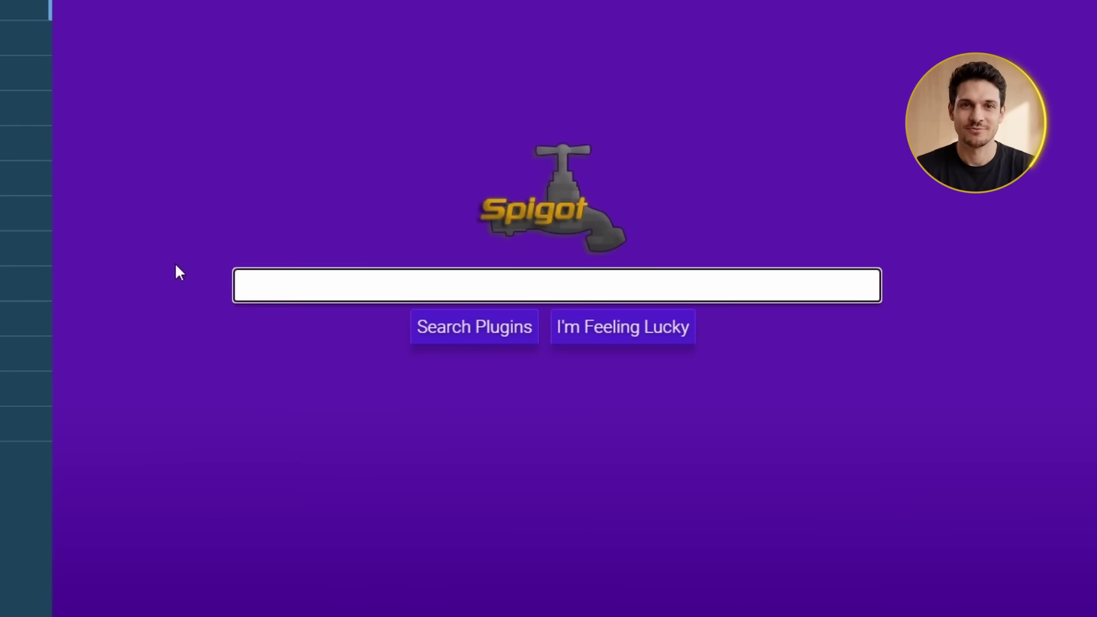
text(Mob Heads)
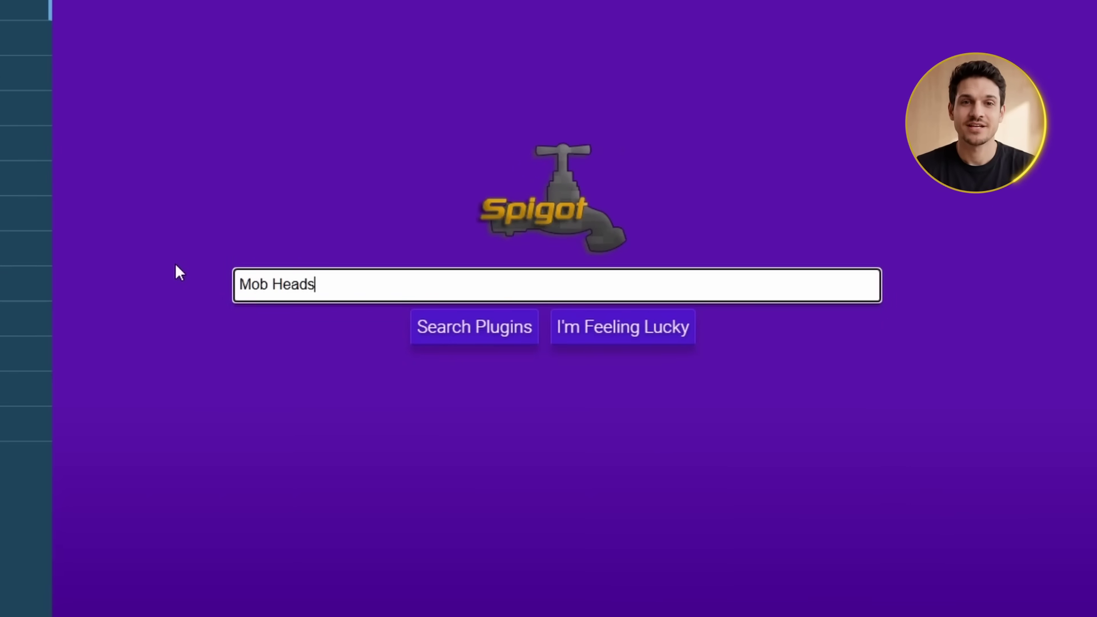
click(382, 343)
click(472, 337)
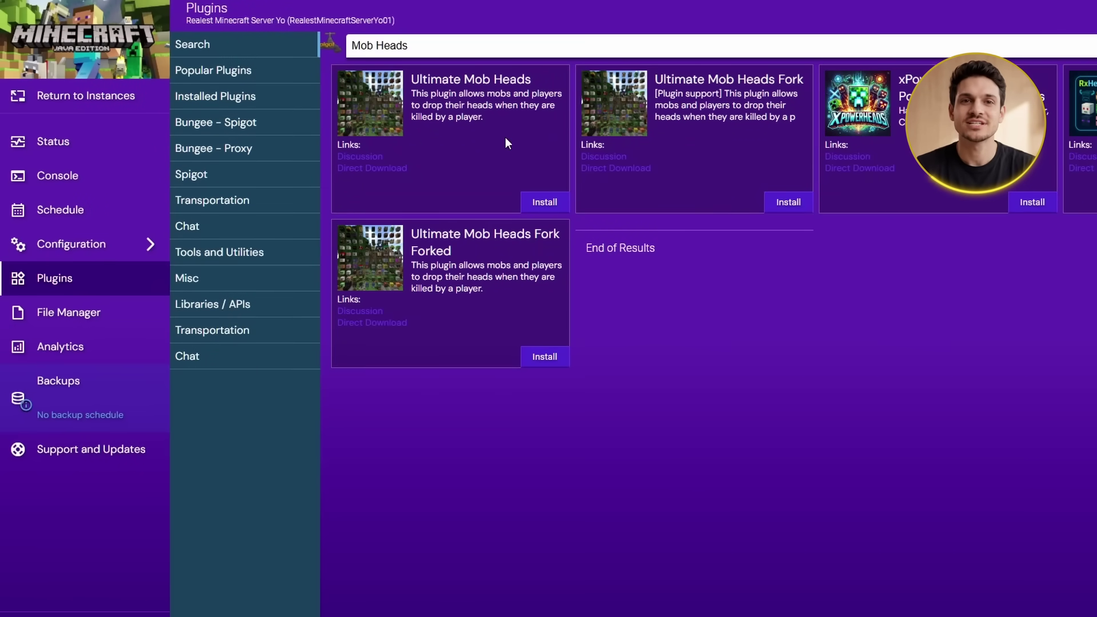
drag(481, 119, 416, 94)
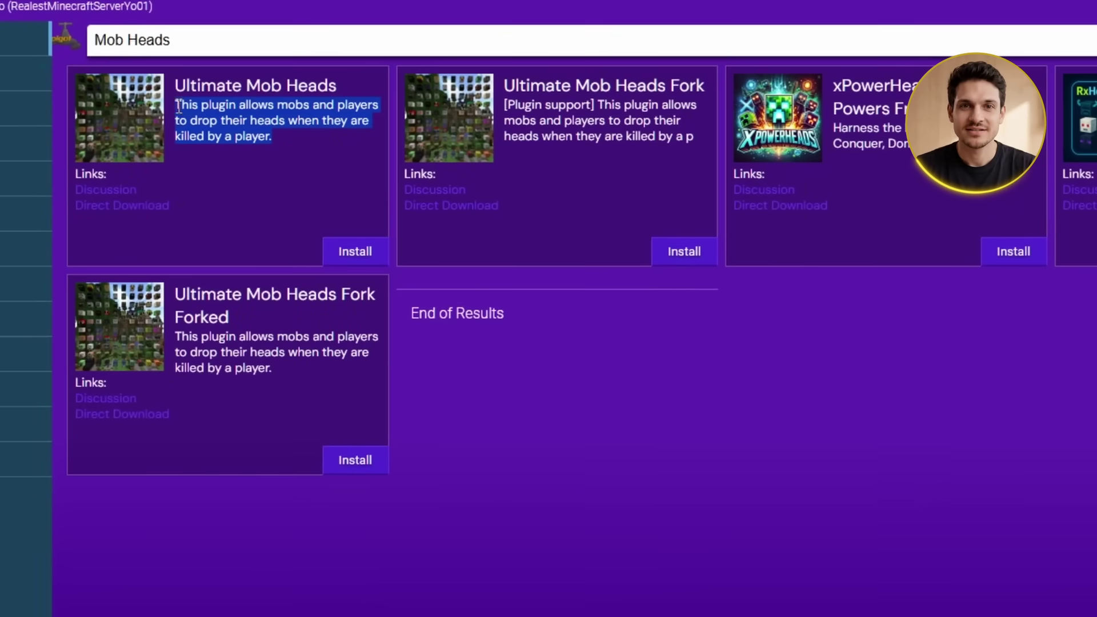
click(277, 142)
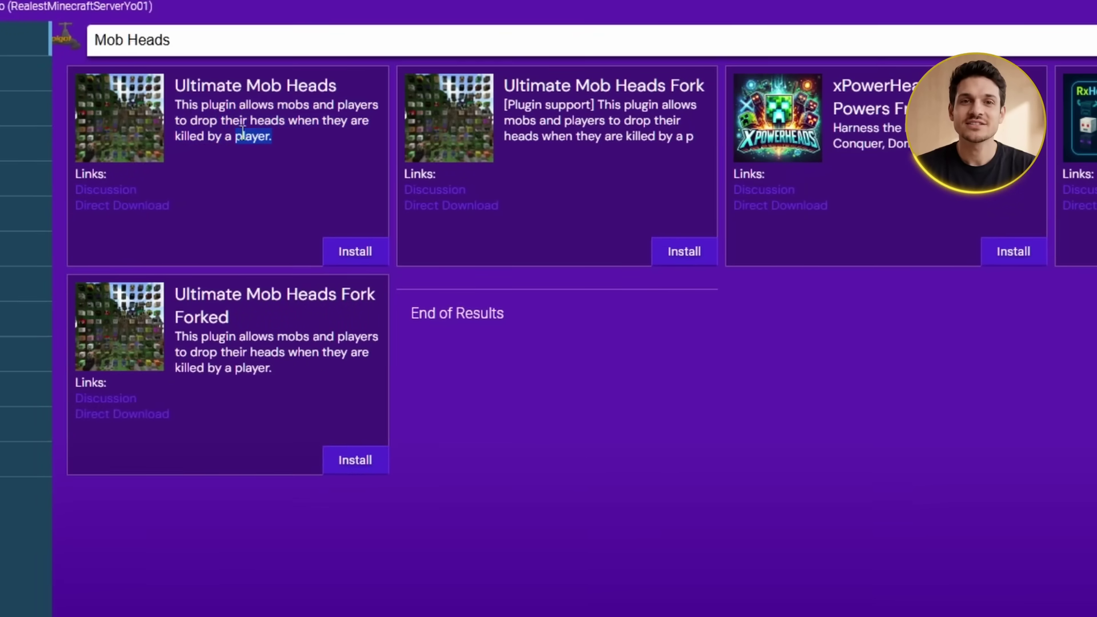
click(356, 251)
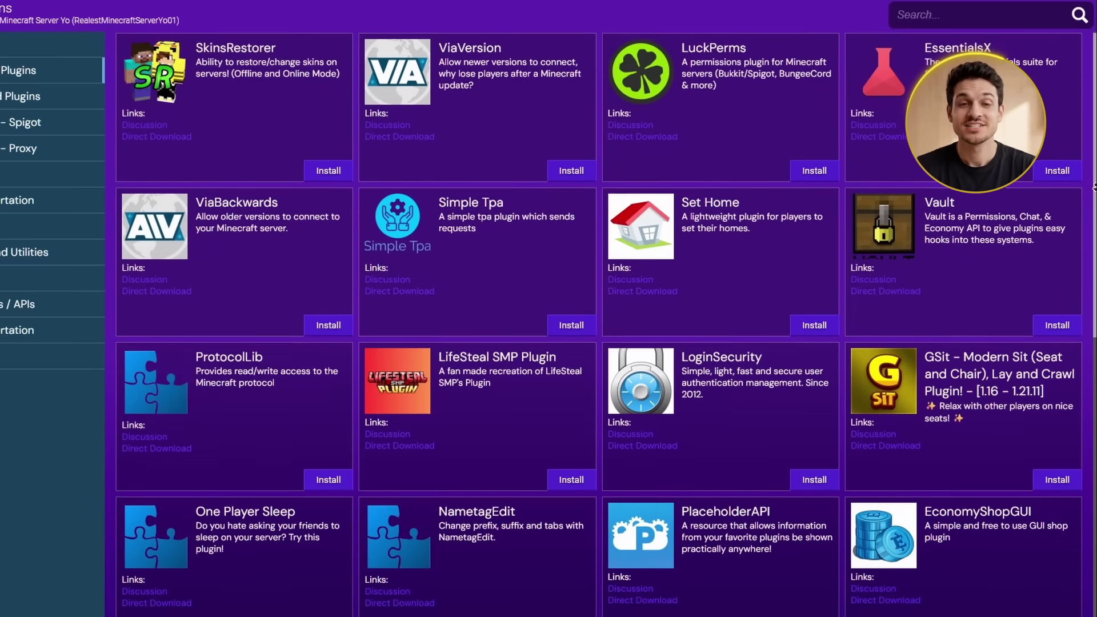
Scroll through the Popular Plugins list down to End of Results
drag(1092, 170, 1093, 191)
scroll(1094, 191, down, 3)
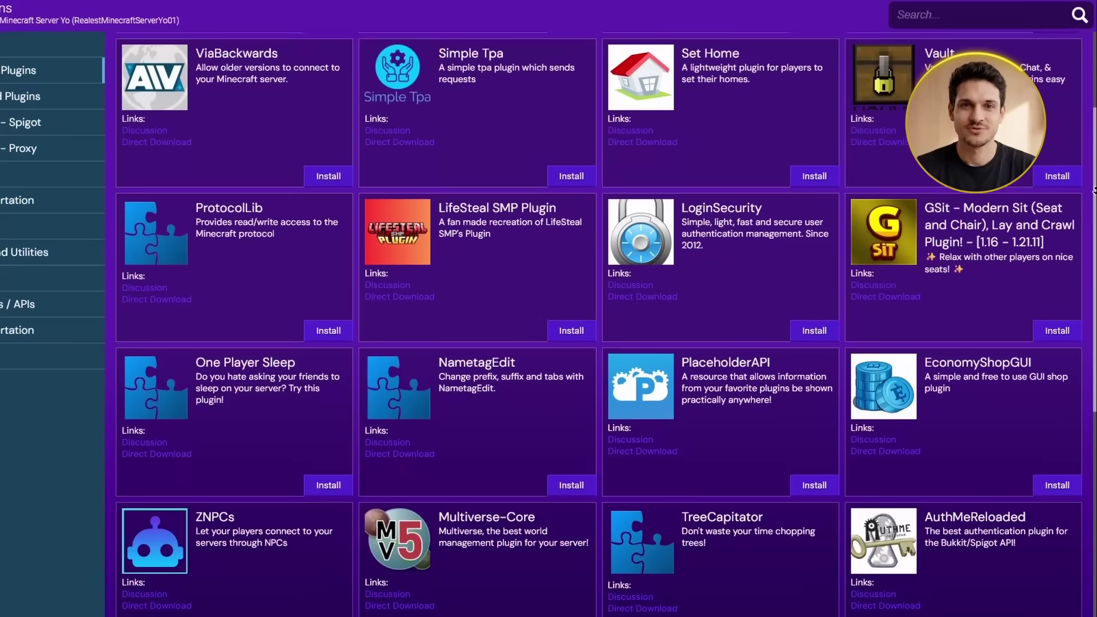
scroll(1093, 191, down, 3)
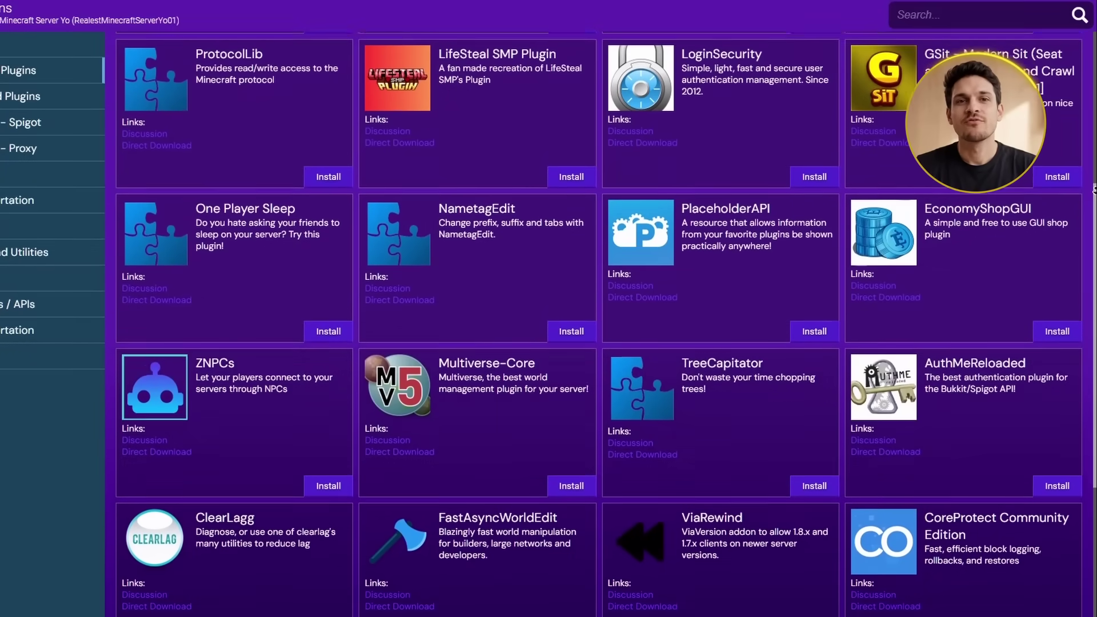
scroll(1093, 191, down, 3)
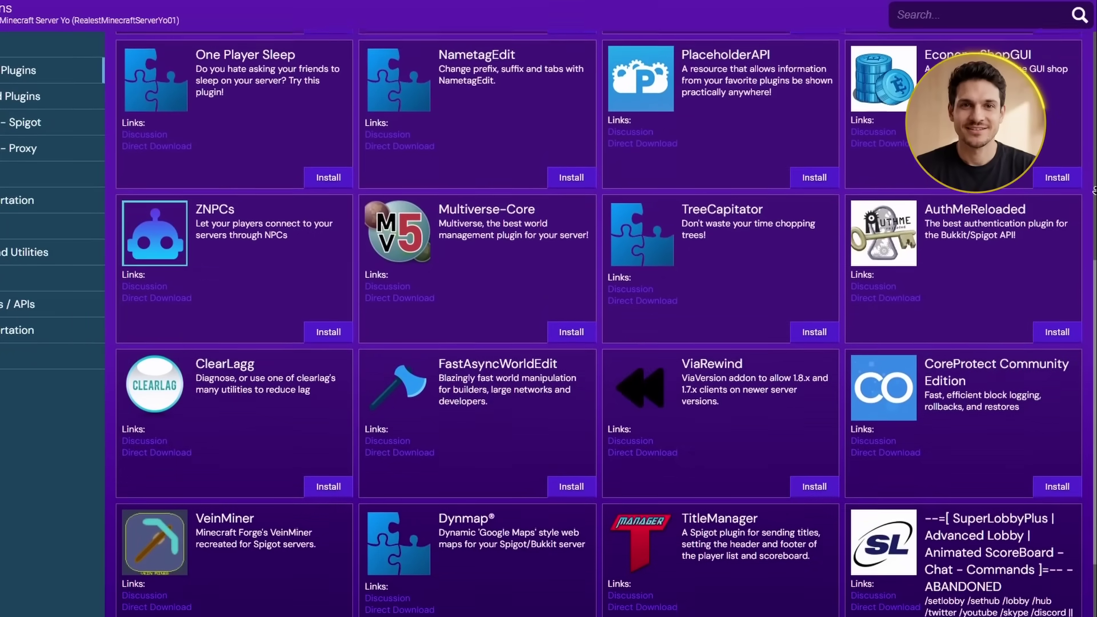
scroll(1093, 191, down, 2)
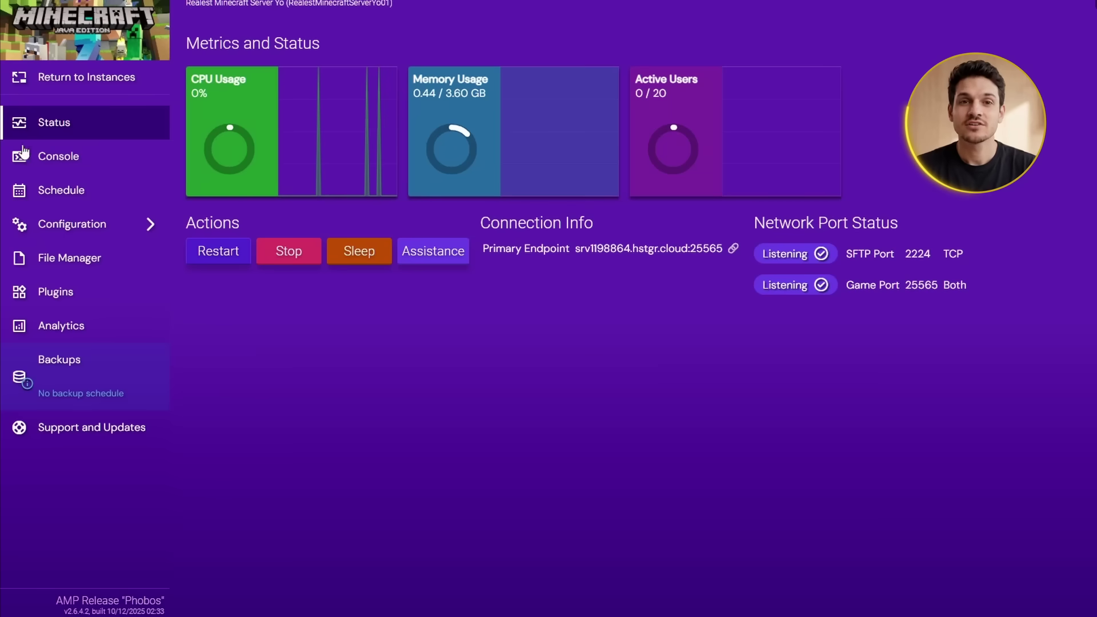
Open the Minecraft server's Console page in AMP
click(59, 155)
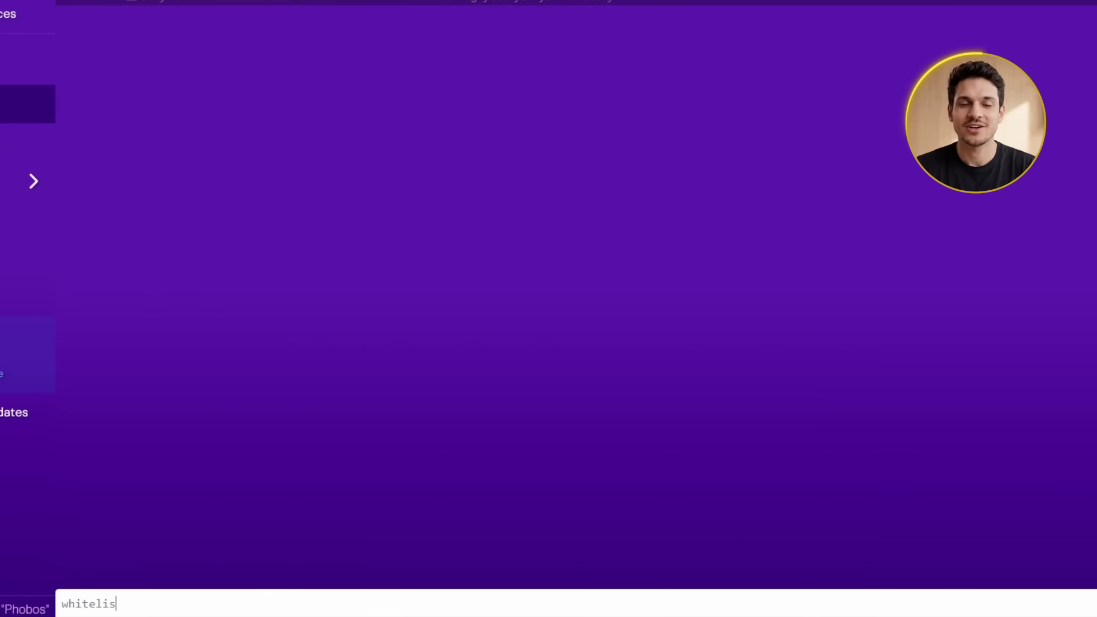
Run 'whitelist on' and 'whitelist list' in the server console
key(Return)
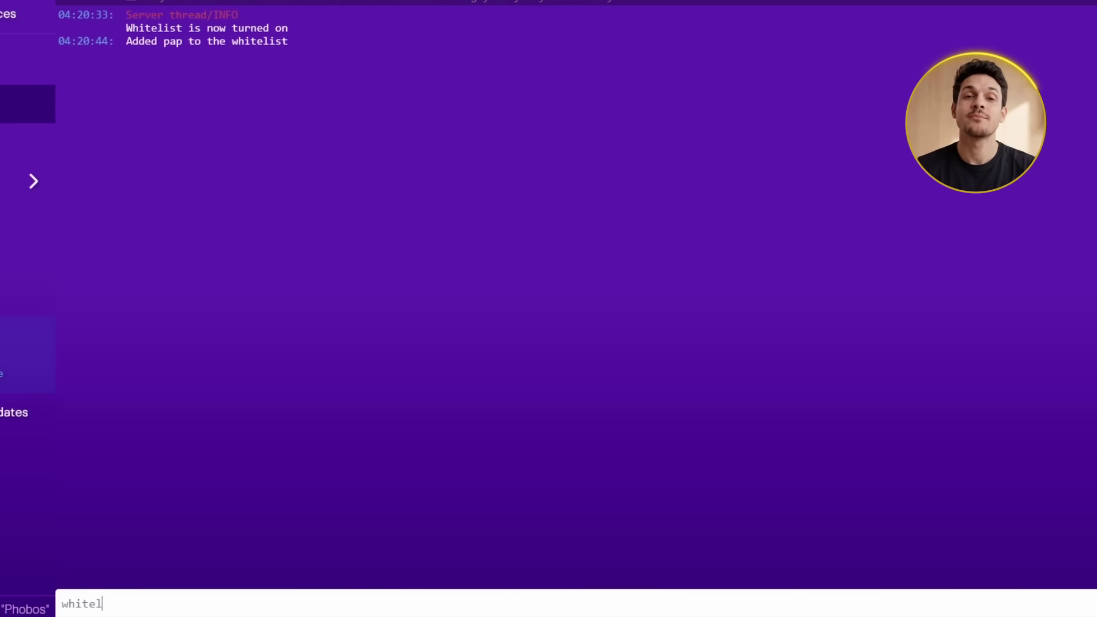
key(Return)
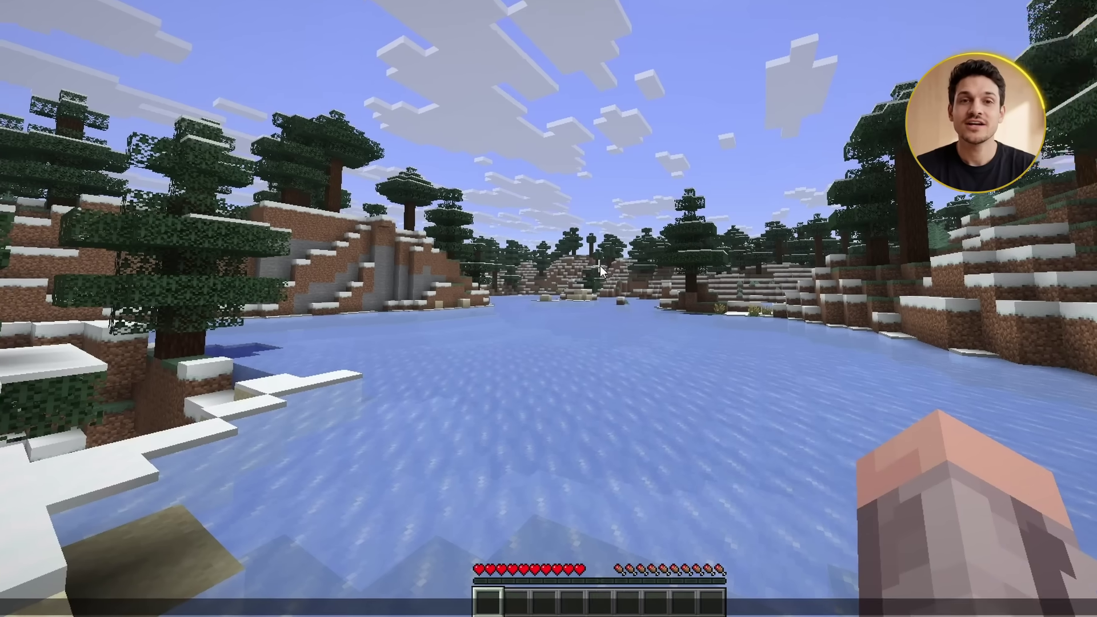
text(/wh)
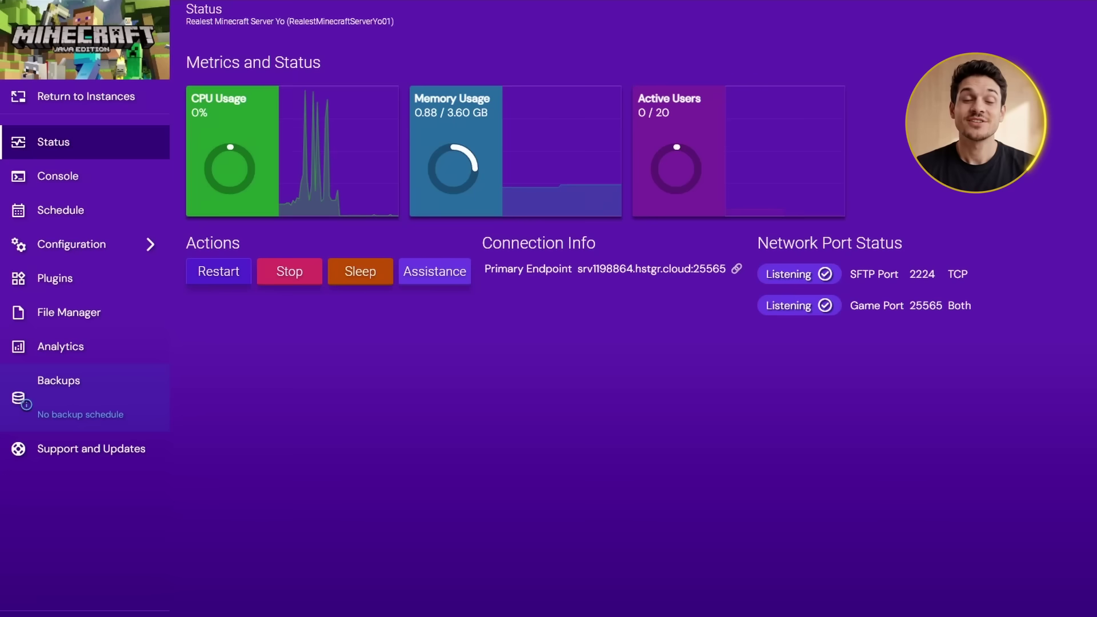
Check the Wi-Fi connection status in Windows Quick Settings
key(super+a)
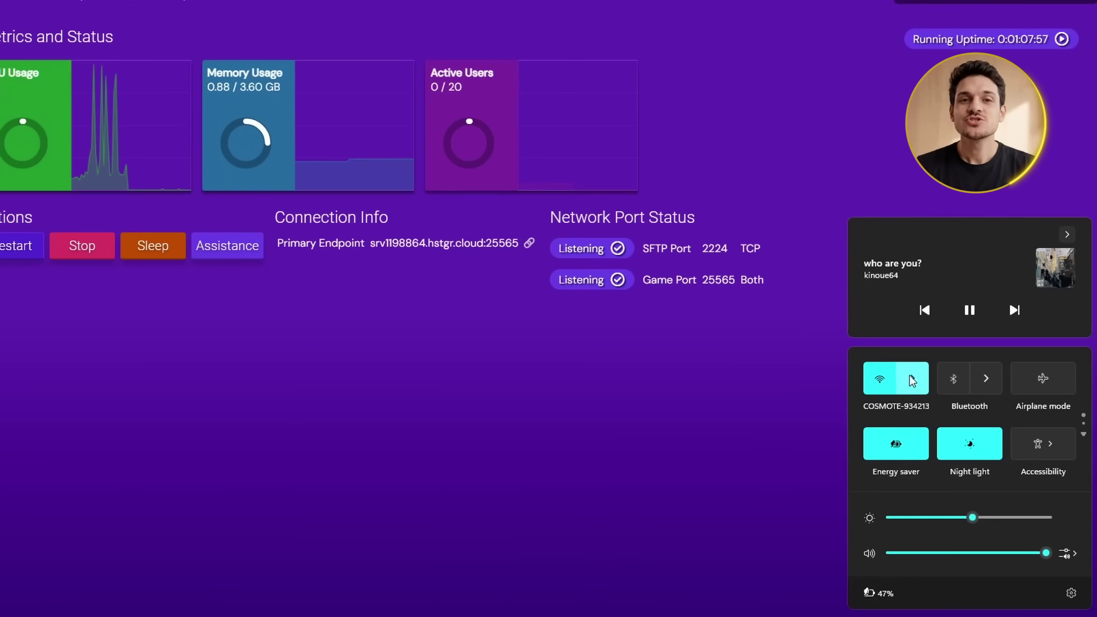
click(912, 375)
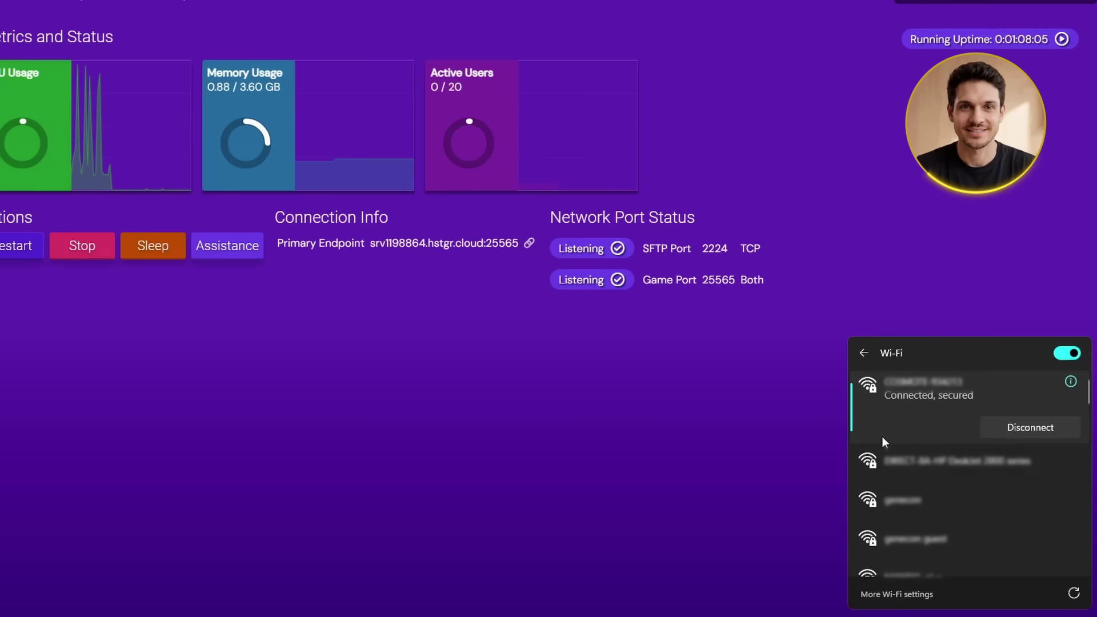
click(667, 496)
Allow Minecraft through Windows Defender Firewall in Windows Security's allowed-apps list
key(super+s)
text(windows)
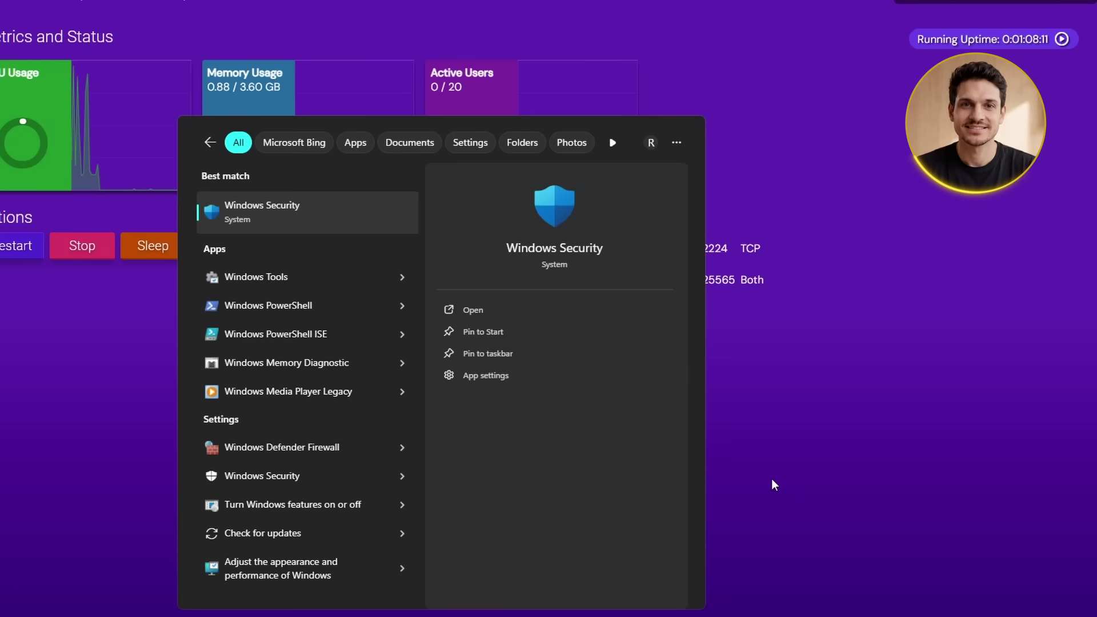
key(Return)
click(299, 106)
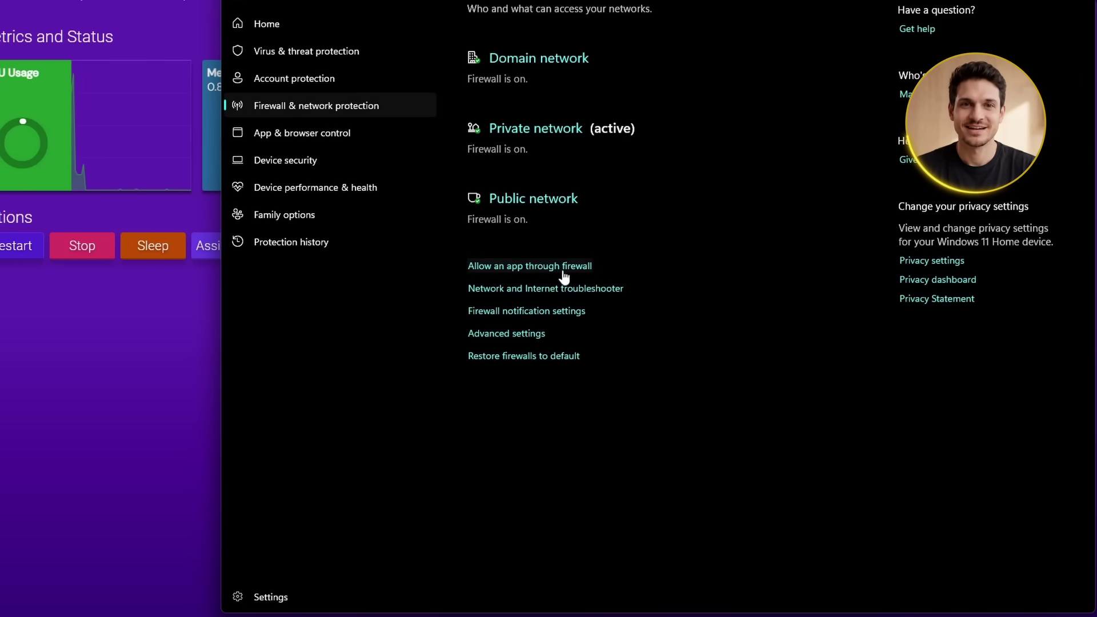
click(527, 266)
click(611, 165)
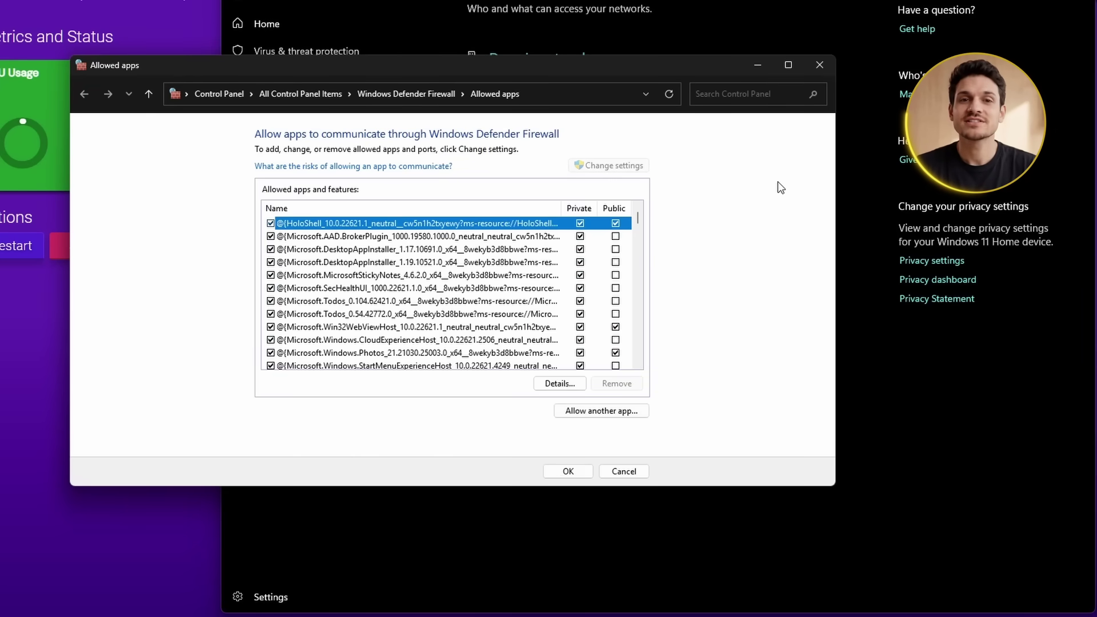
text(minecraft)
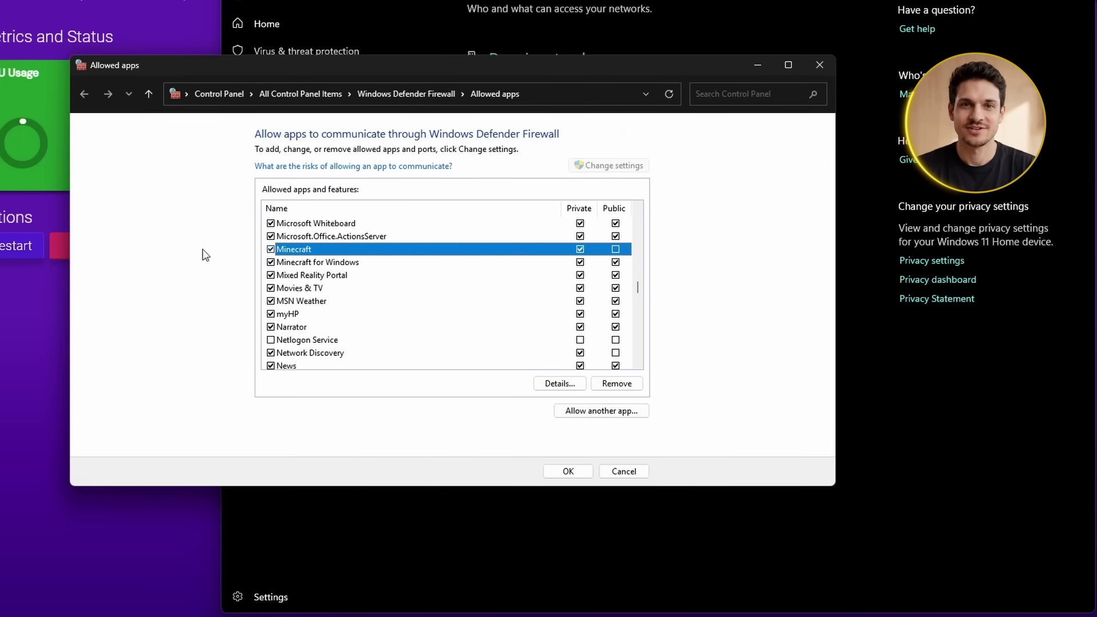
click(567, 471)
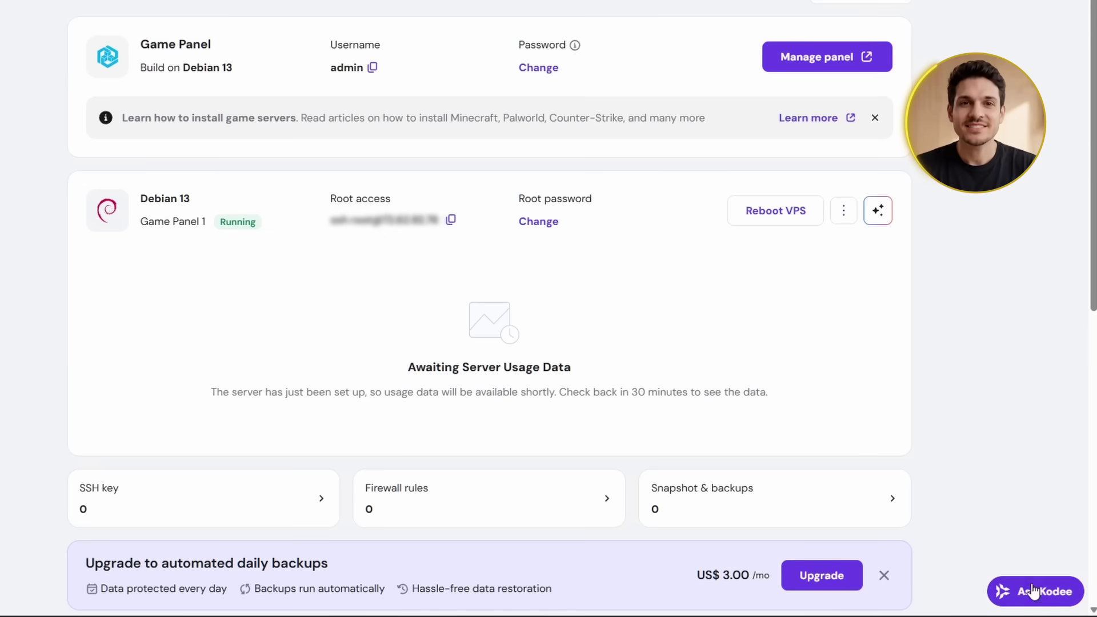
Open the Kodee AI assistant chat beside the Game Panel 1 overview in hPanel
click(1033, 591)
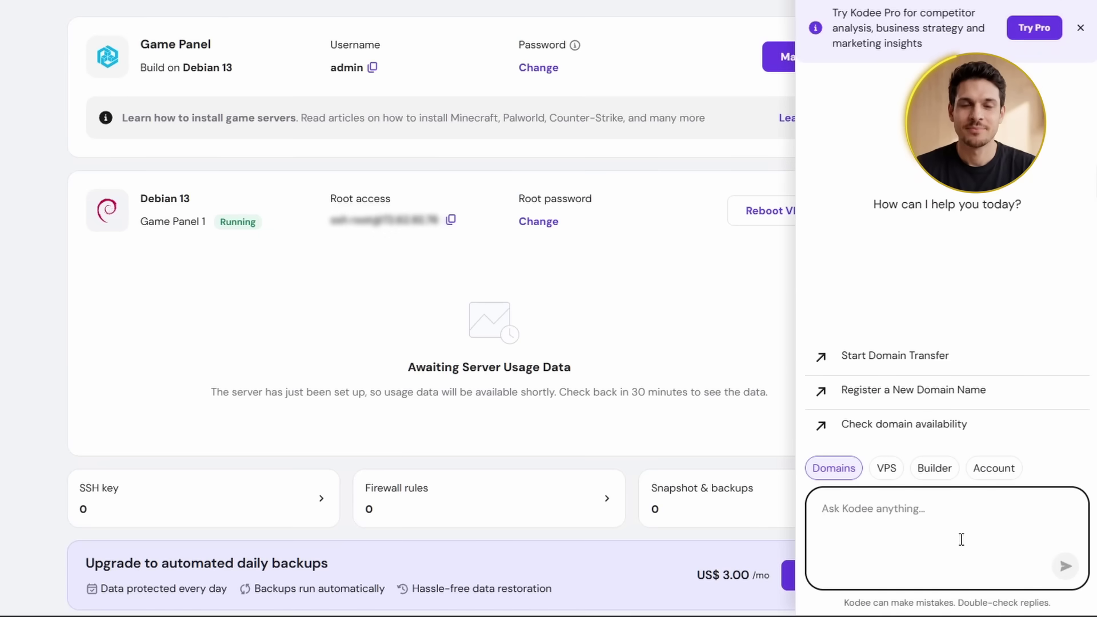